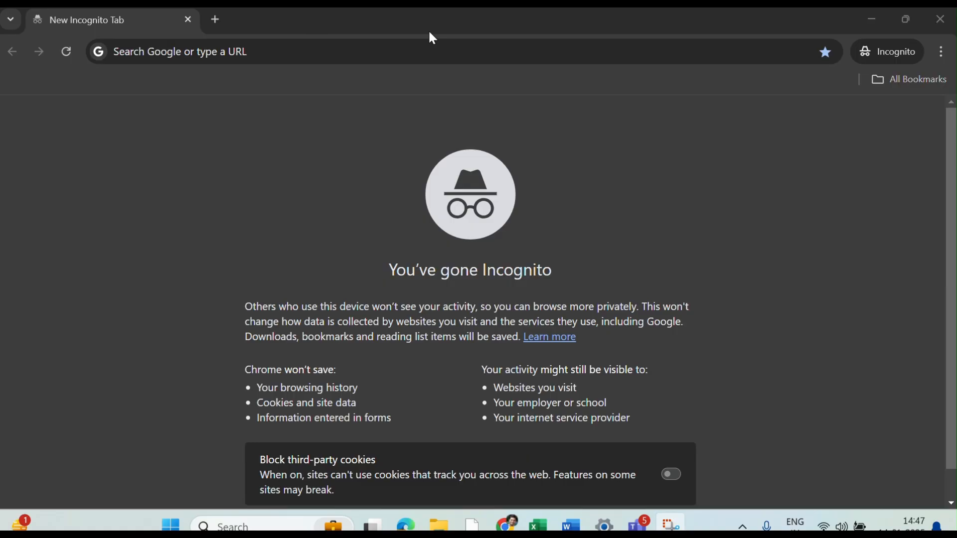
- Load the PMJAY Hospital Registration form from the copied link
{"action": "left_click", "coordinate": [327, 49]}
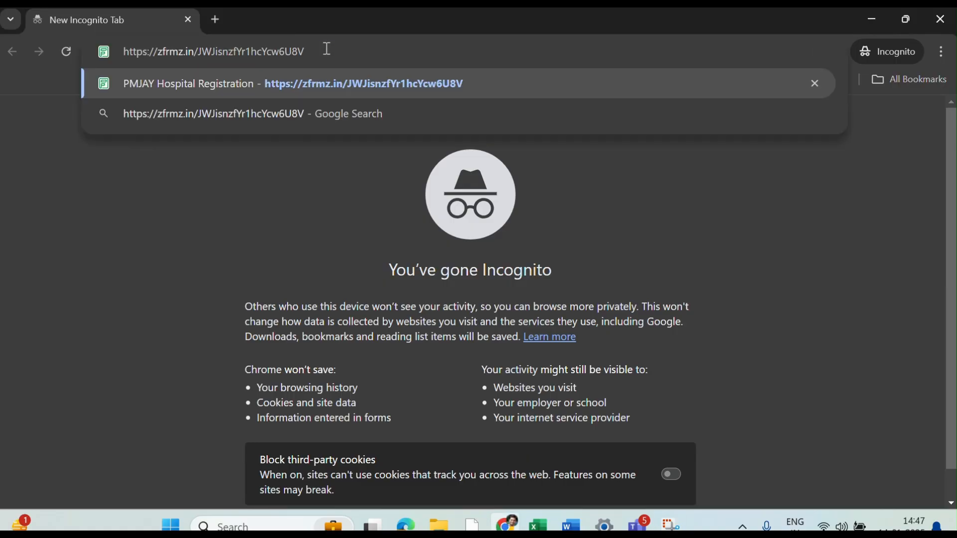
{"action": "key", "text": "Return"}
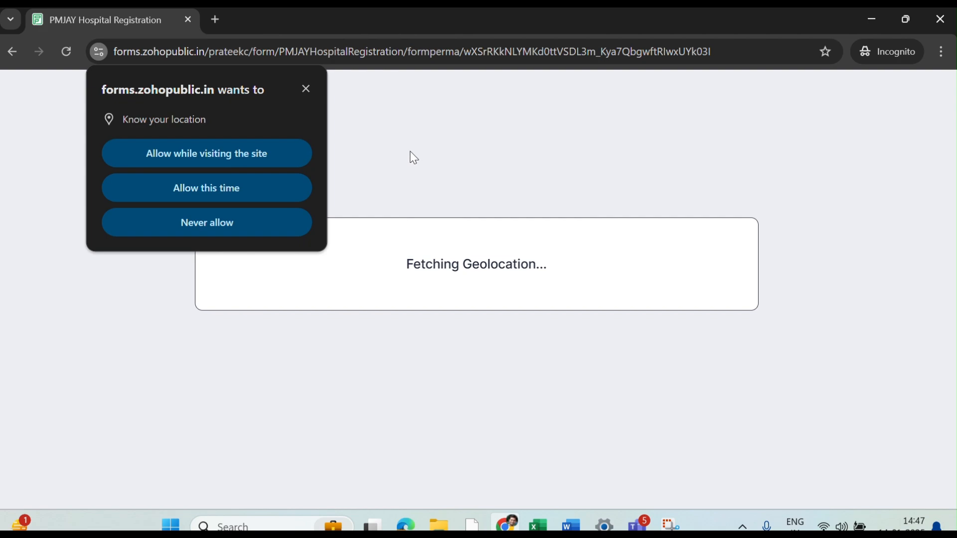
- Allow the site to use your location, confirm the permission, and reload the form
{"action": "left_click", "coordinate": [278, 154]}
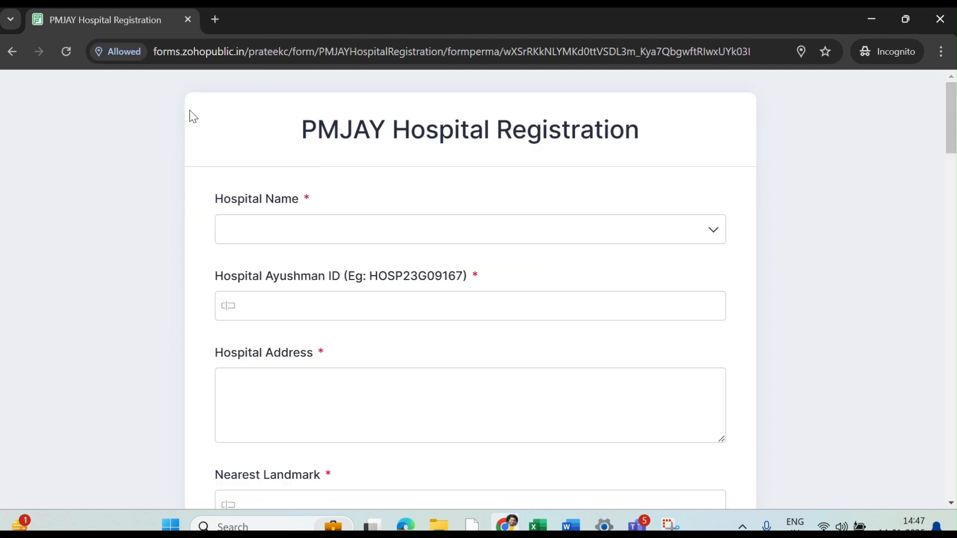
{"action": "left_click", "coordinate": [801, 52]}
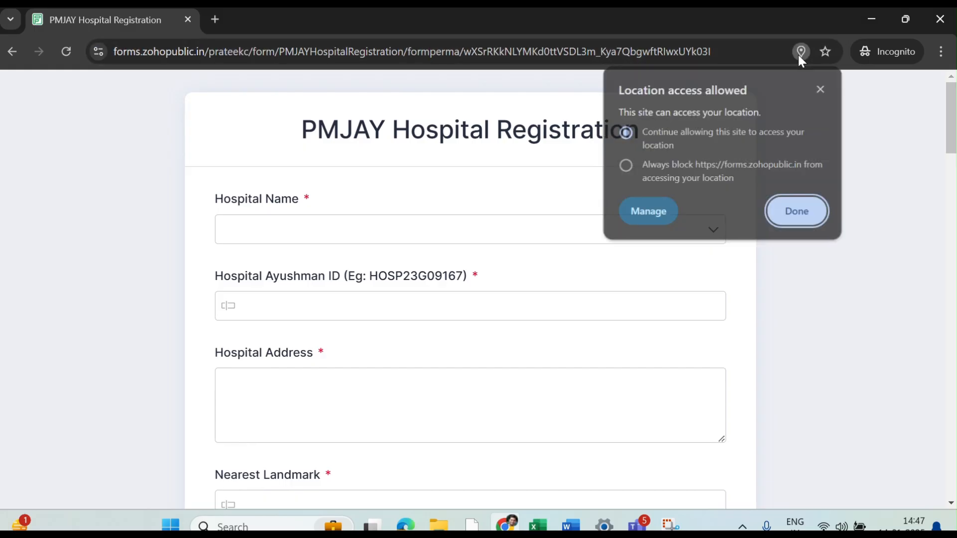
{"action": "left_click", "coordinate": [793, 215]}
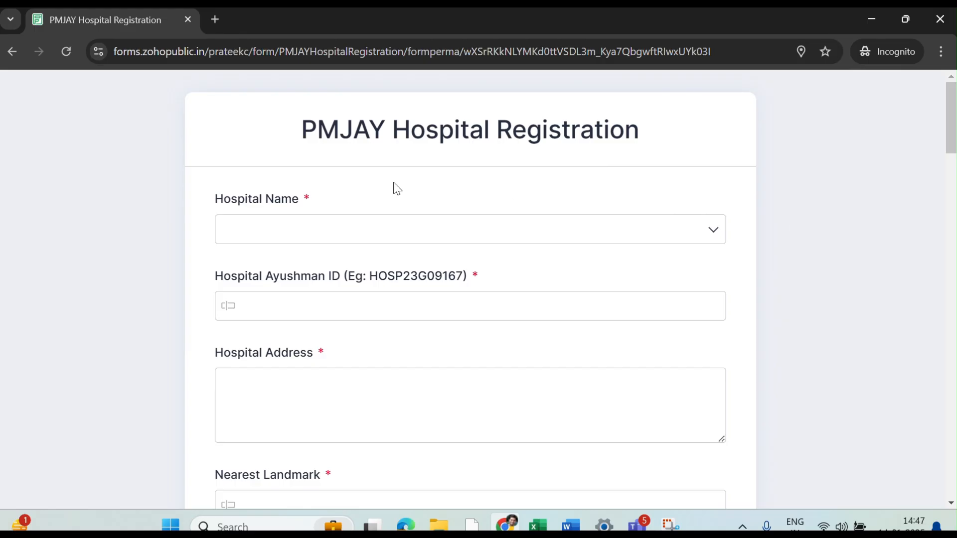
{"action": "left_click", "coordinate": [66, 52]}
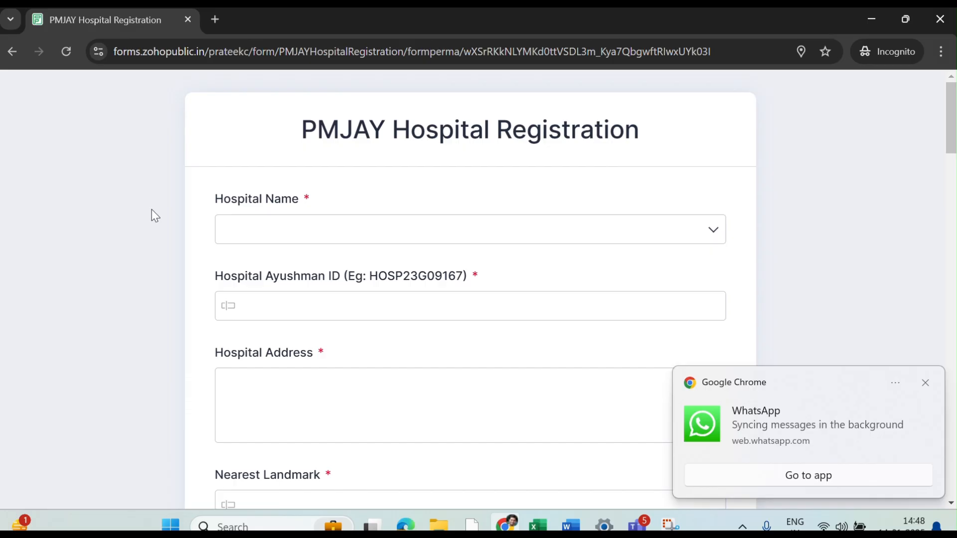
- Open the Hospital Name dropdown to show the list of hospitals
{"action": "left_click", "coordinate": [294, 230]}
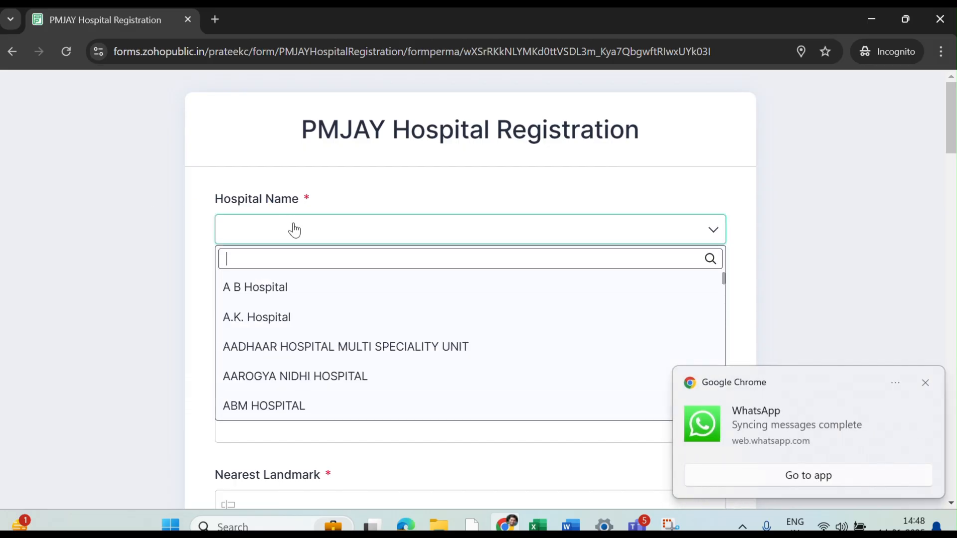
- Search 'bans', pick the Bansal Hospital entry, and enter the hospital's Ayushman ID
{"action": "scroll", "coordinate": [342, 342], "scroll_direction": "down", "scroll_amount": 6}
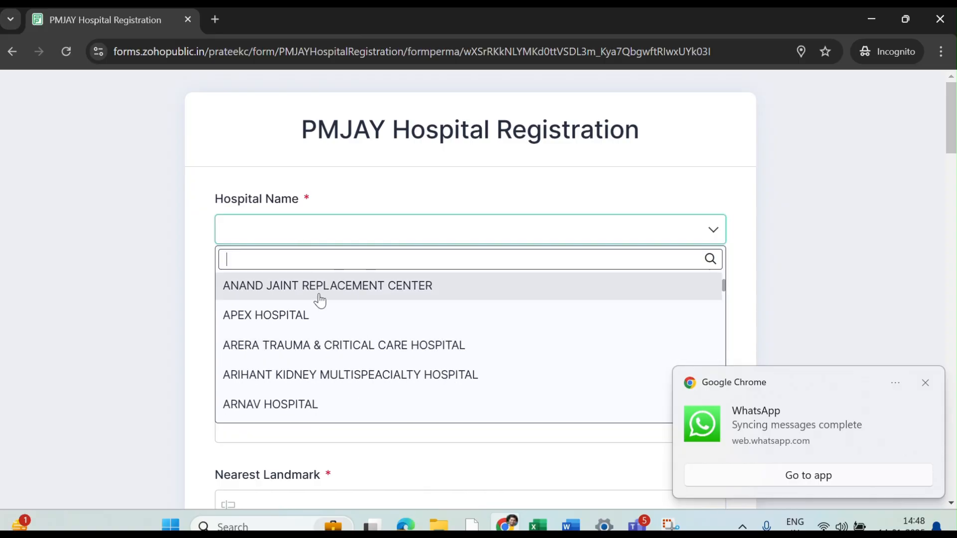
{"action": "type", "text": "bans"}
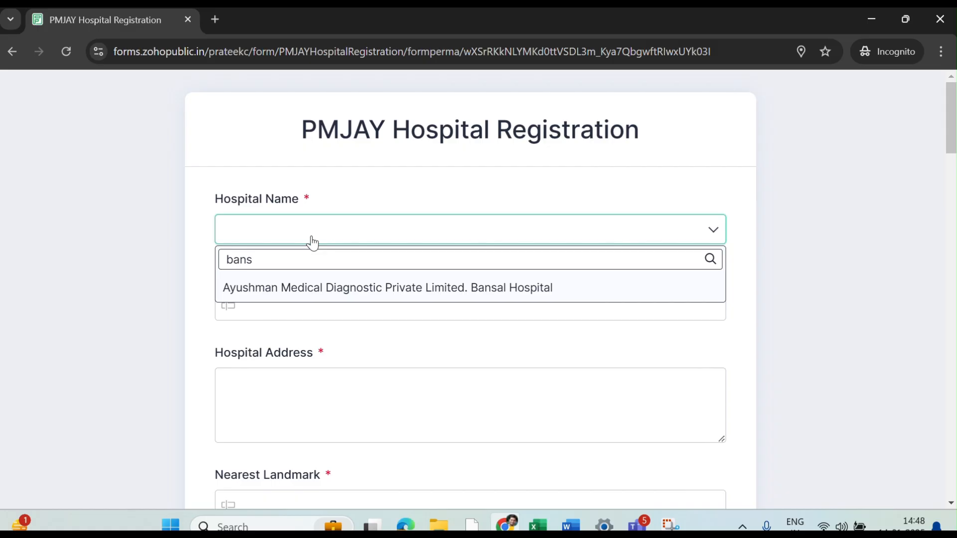
{"action": "left_click", "coordinate": [338, 288]}
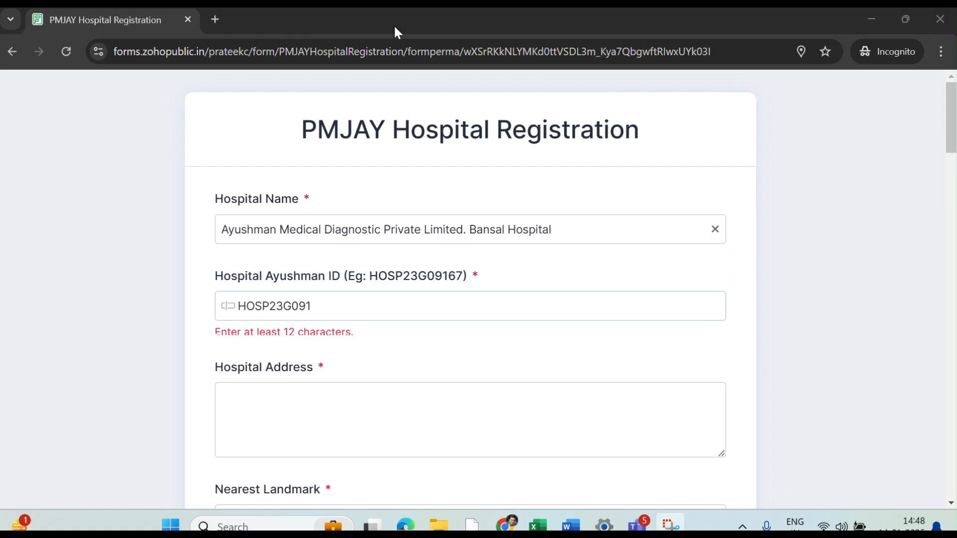
{"action": "left_click", "coordinate": [342, 307]}
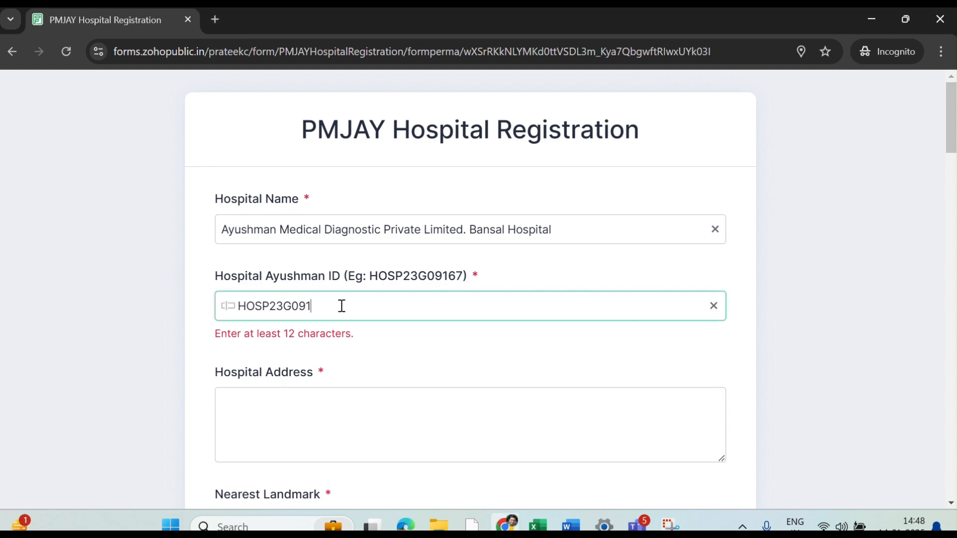
{"action": "type", "text": "54"}
- Enter the hospital address 'Bansal Hospital, Bhopal'
{"action": "left_click", "coordinate": [326, 428]}
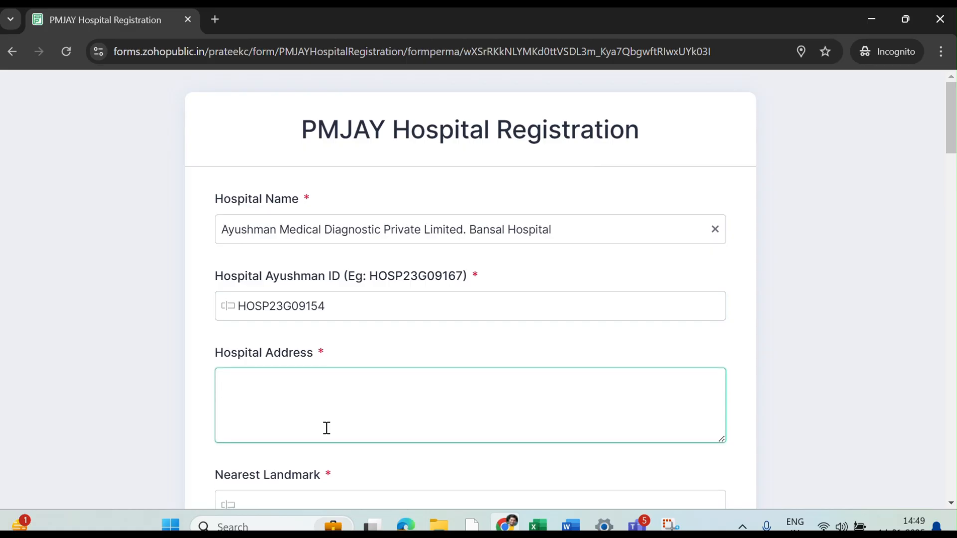
{"action": "type", "text": "Bansal B"}
{"action": "key", "text": "BackSpace"}
{"action": "type", "text": "Hospital,"}
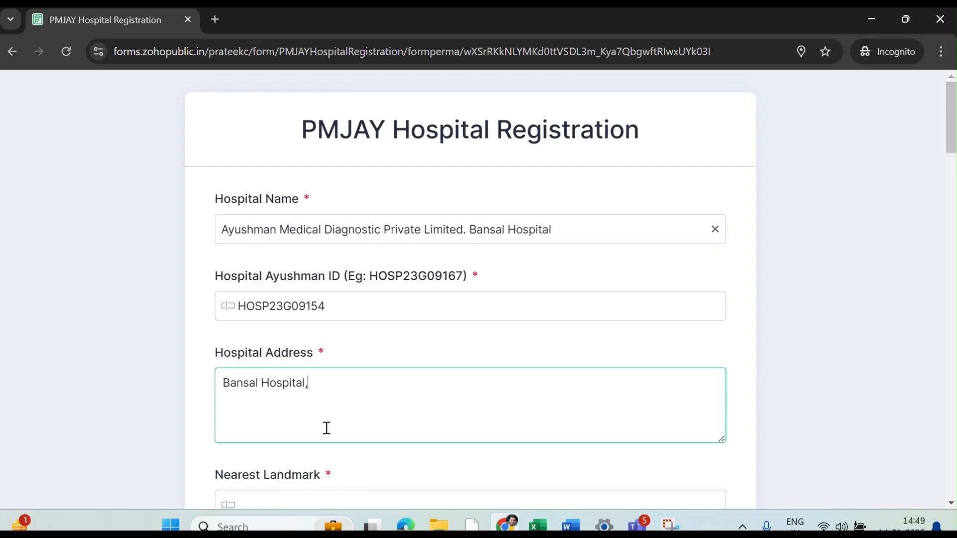
{"action": "type", "text": " Bhopal"}
{"action": "scroll", "coordinate": [326, 428], "scroll_direction": "down", "scroll_amount": 1}
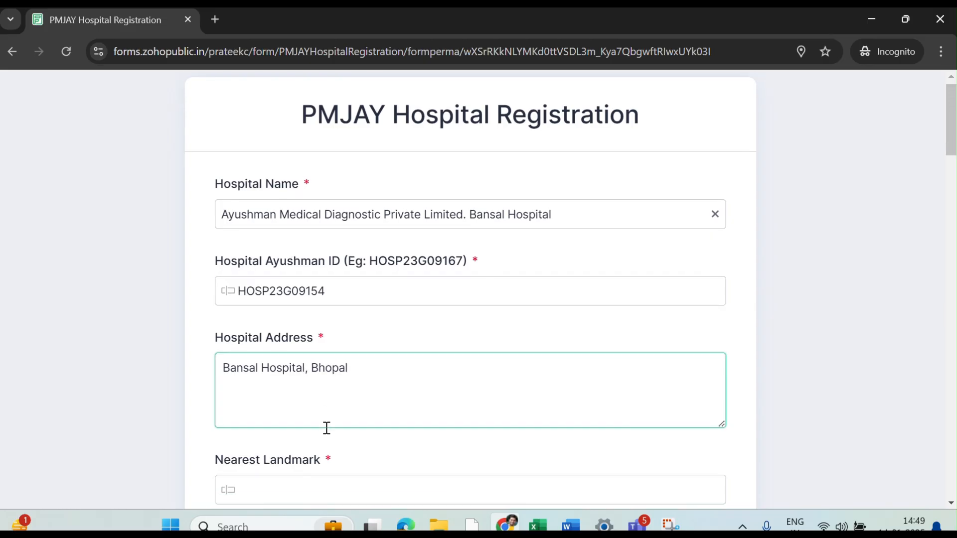
{"action": "scroll", "coordinate": [327, 429], "scroll_direction": "down", "scroll_amount": 3}
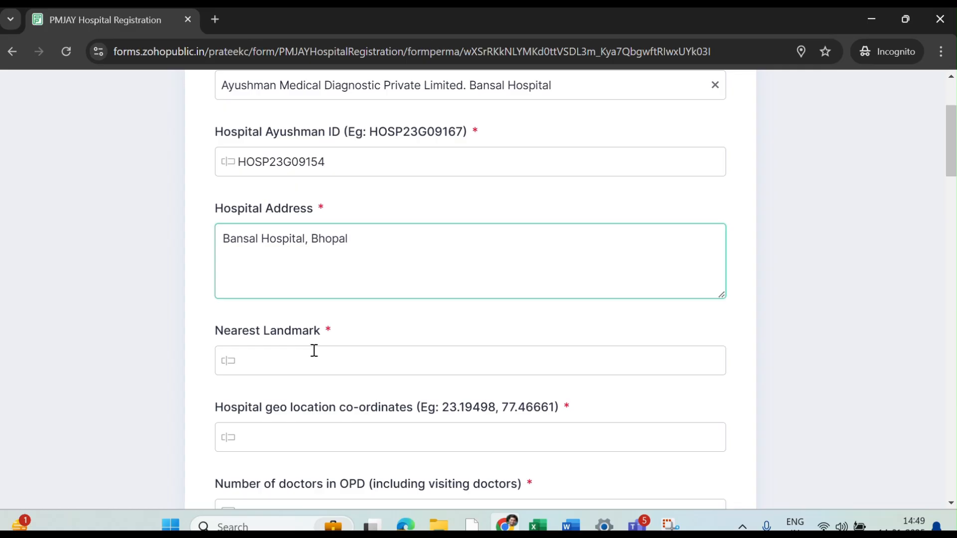
- Enter 'Chuna Bhatti' as the nearest landmark
{"action": "left_click", "coordinate": [314, 351]}
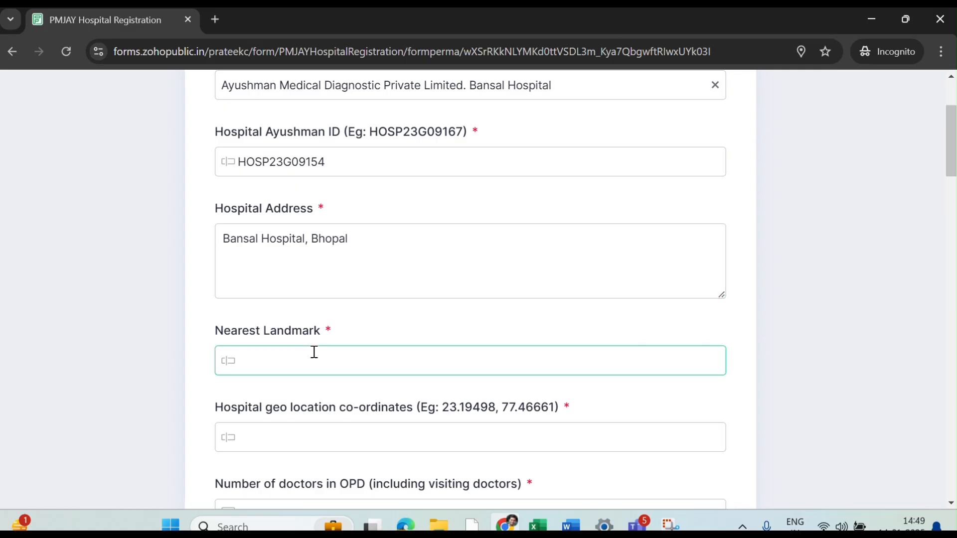
{"action": "type", "text": "Chuna Bhatti"}
{"action": "scroll", "coordinate": [314, 352], "scroll_direction": "down", "scroll_amount": 2}
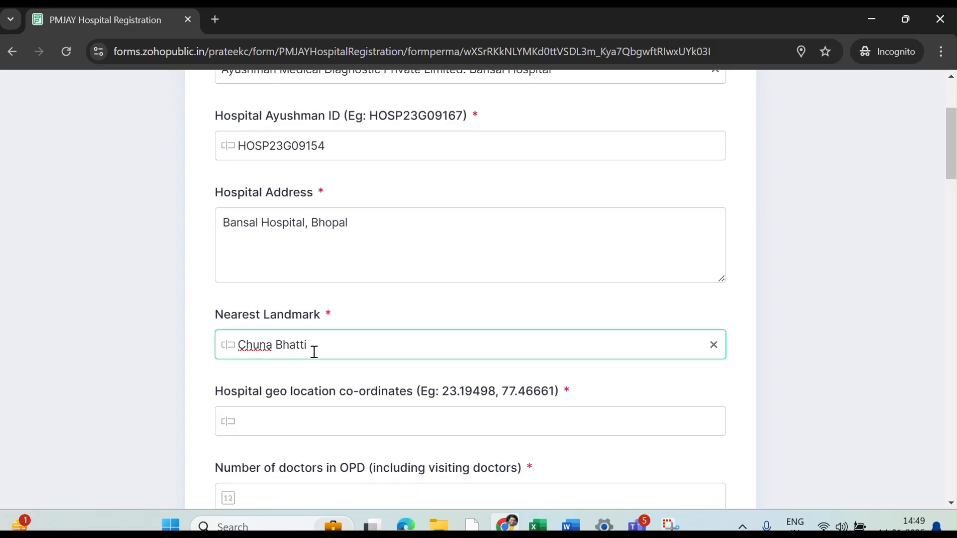
{"action": "left_click", "coordinate": [314, 353]}
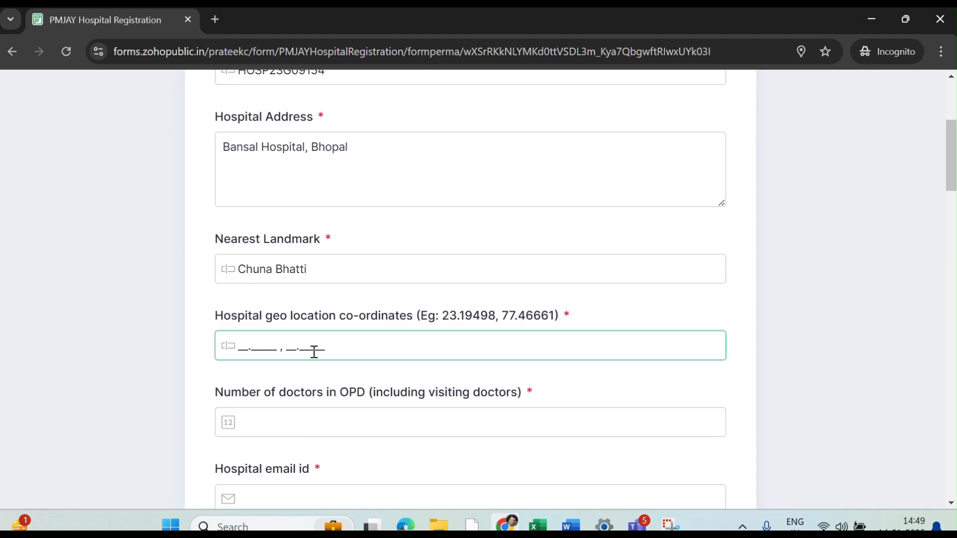
{"action": "left_click", "coordinate": [215, 20]}
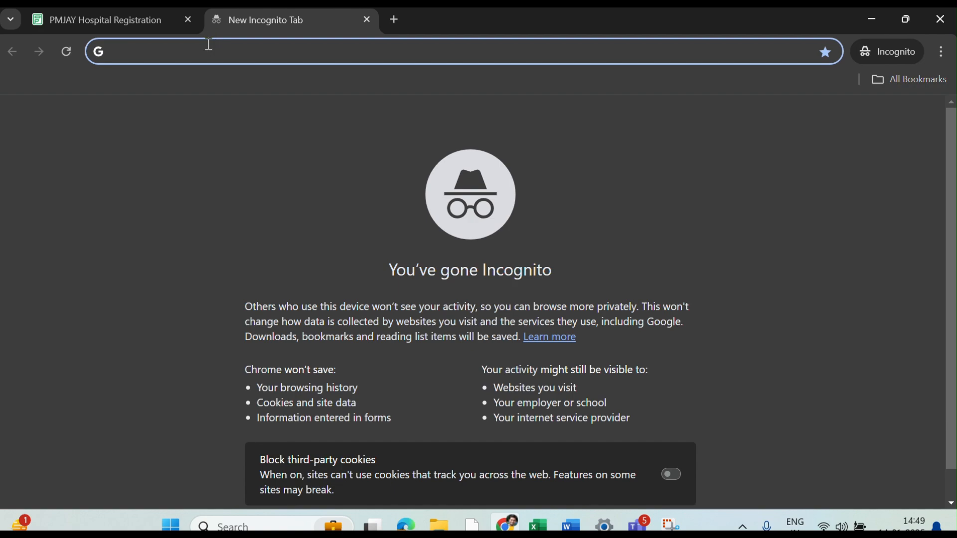
- Locate Bansal Hospital Bhopal in Google Maps and copy its coordinates 23.19939, 77.41988
{"action": "type", "text": "goo"}
{"action": "left_click", "coordinate": [183, 144]}
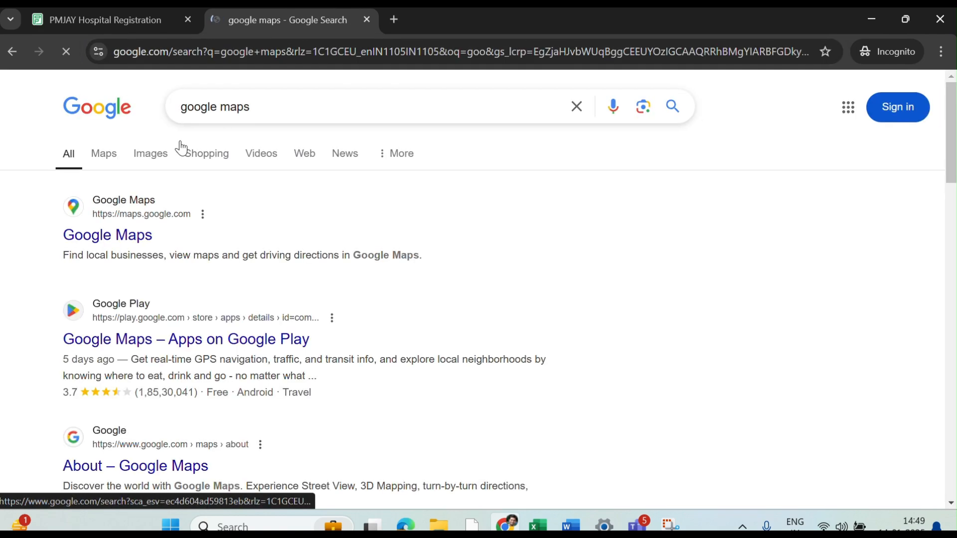
{"action": "left_click", "coordinate": [134, 244]}
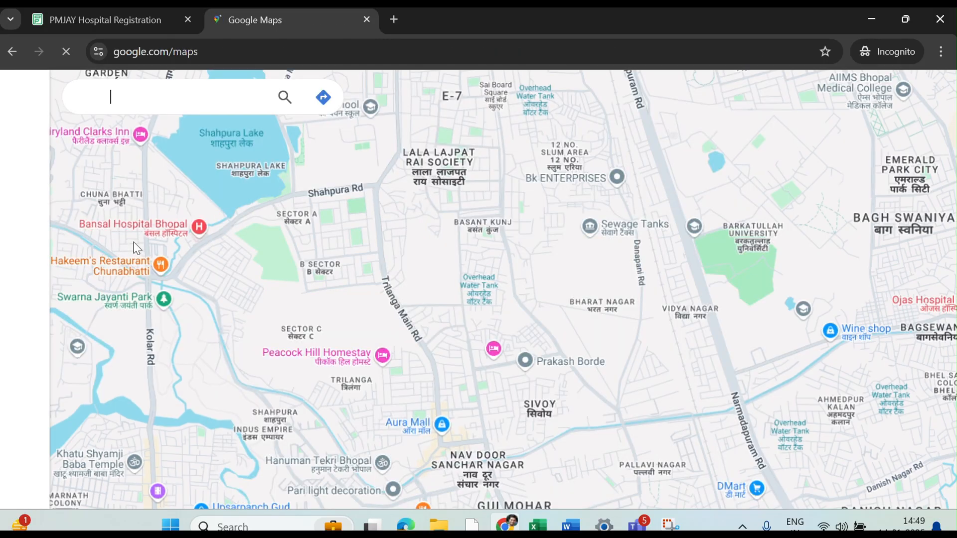
{"action": "left_click", "coordinate": [154, 90]}
{"action": "type", "text": "bansa"}
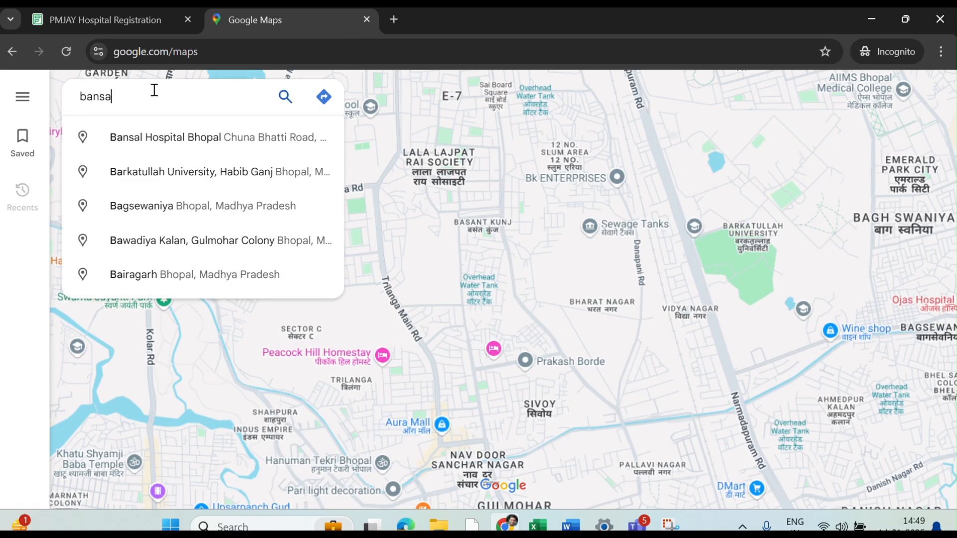
{"action": "type", "text": "l"}
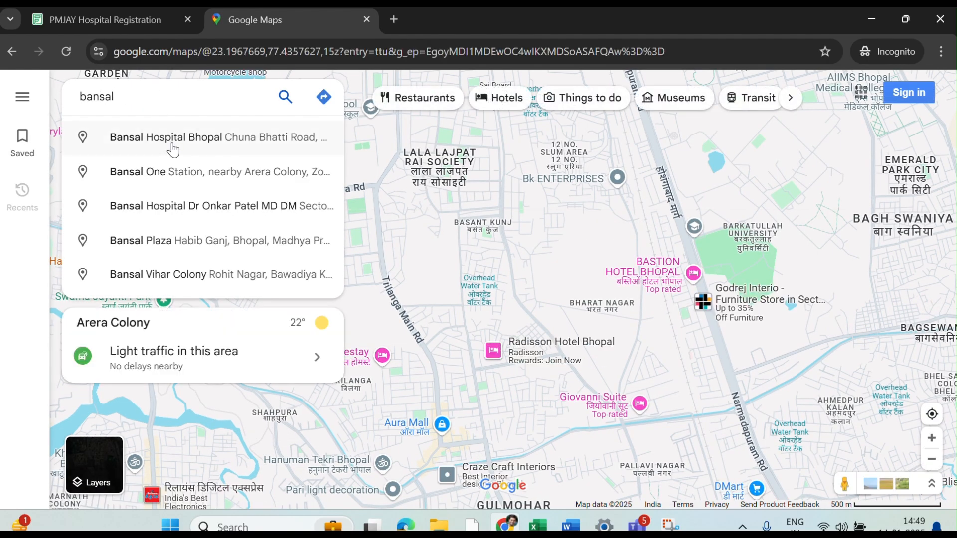
{"action": "left_click", "coordinate": [171, 144]}
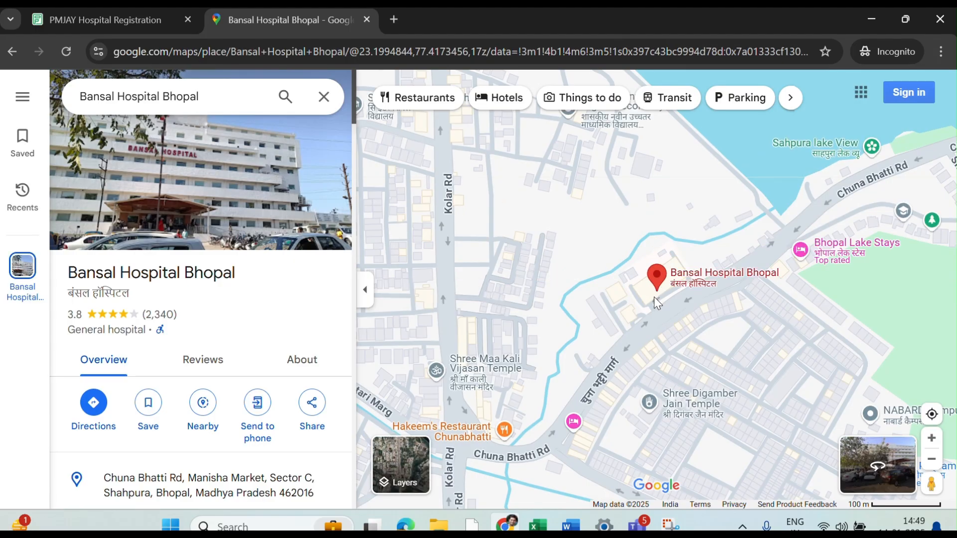
{"action": "right_click", "coordinate": [654, 297]}
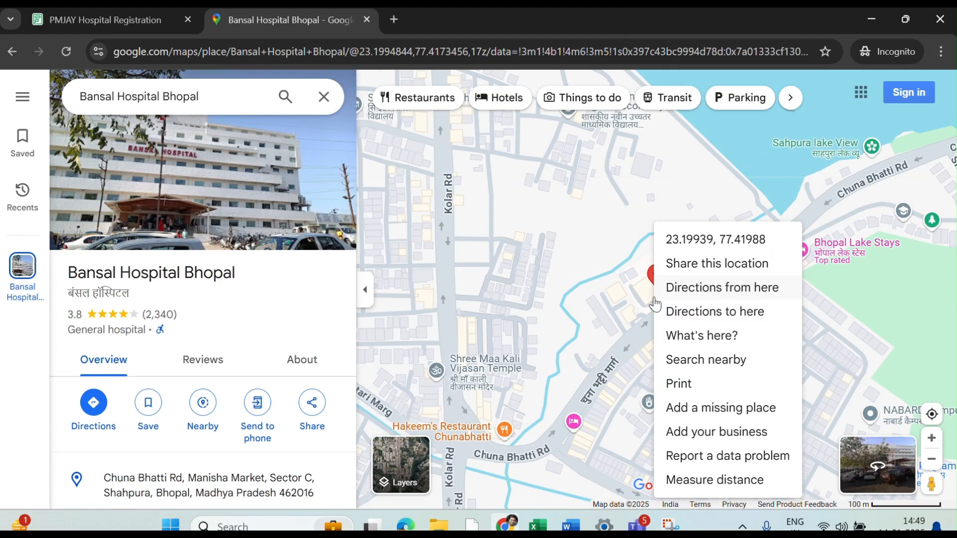
{"action": "left_click", "coordinate": [697, 239]}
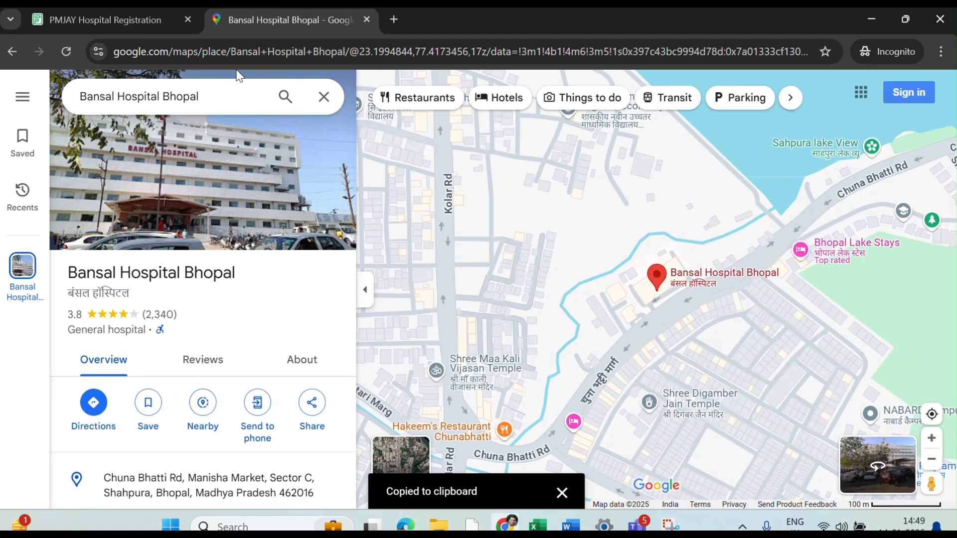
{"action": "left_click", "coordinate": [128, 21]}
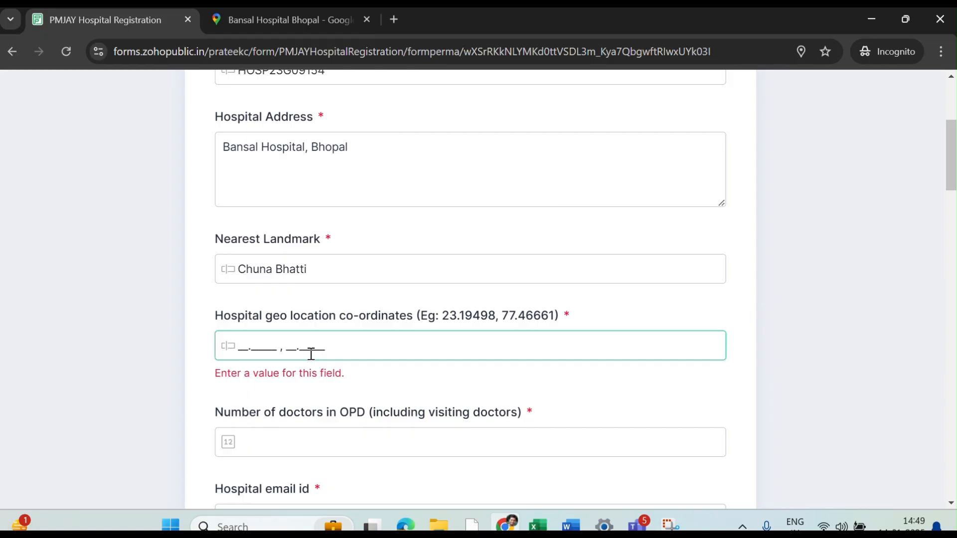
- Paste the geo co-ordinates, set OPD doctors to 10, and enter the hospital e-mail address
{"action": "key", "text": "ctrl+v"}
{"action": "scroll", "coordinate": [311, 353], "scroll_direction": "down", "scroll_amount": 3}
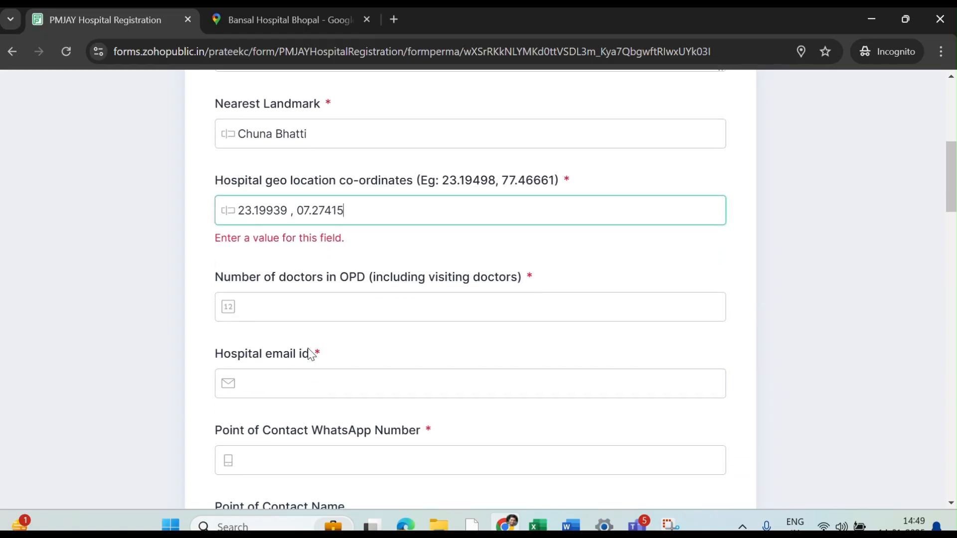
{"action": "left_click", "coordinate": [299, 305]}
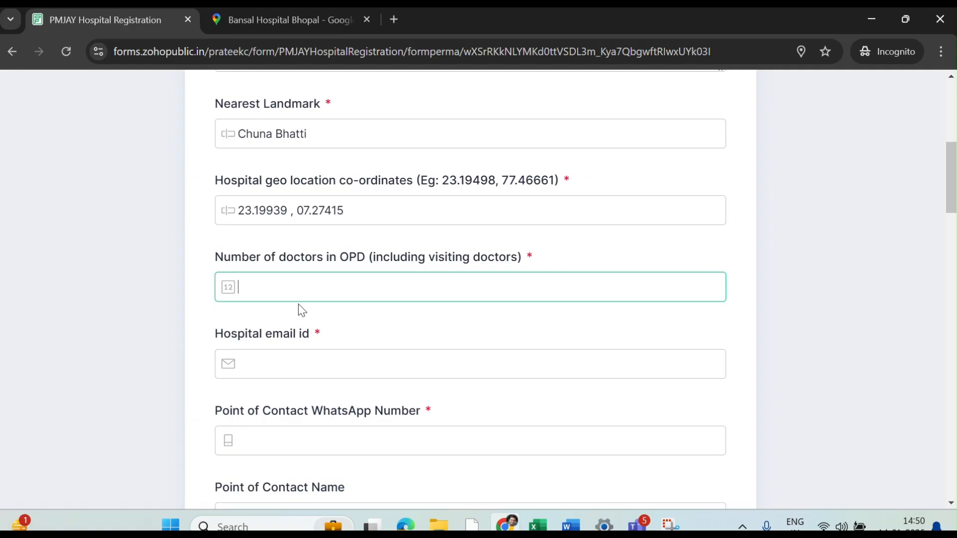
{"action": "type", "text": "10"}
{"action": "left_click", "coordinate": [274, 364]}
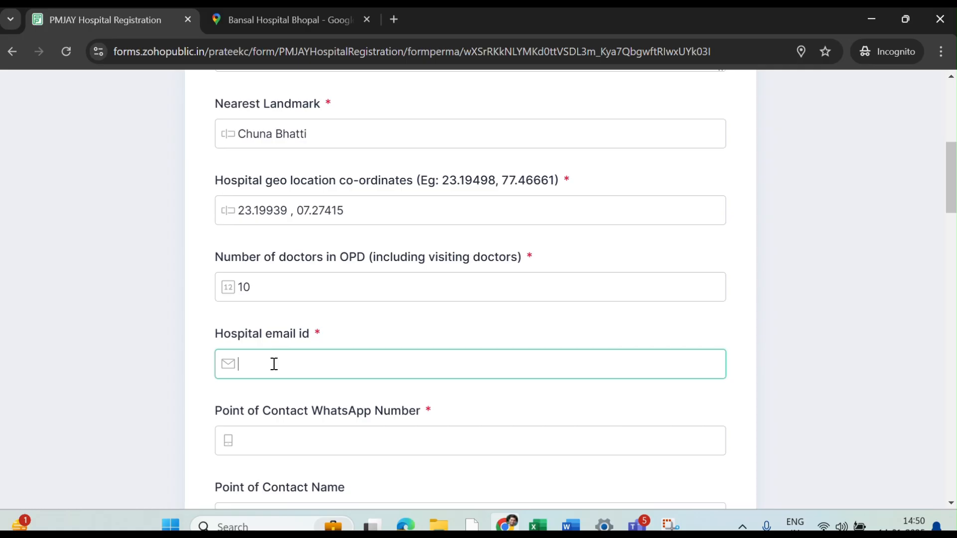
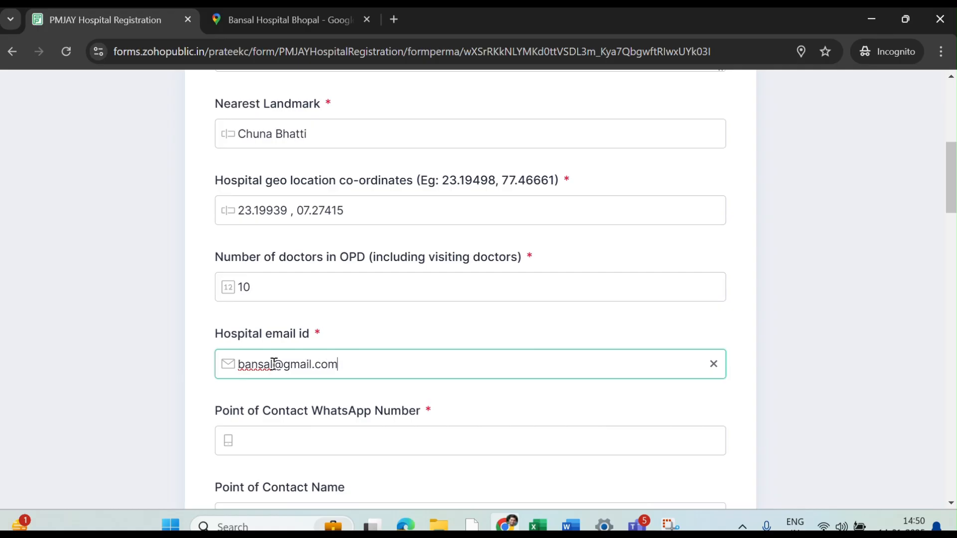
- Fill the point-of-contact WhatsApp number using the browser's saved autofill suggestion
{"action": "left_click", "coordinate": [285, 452]}
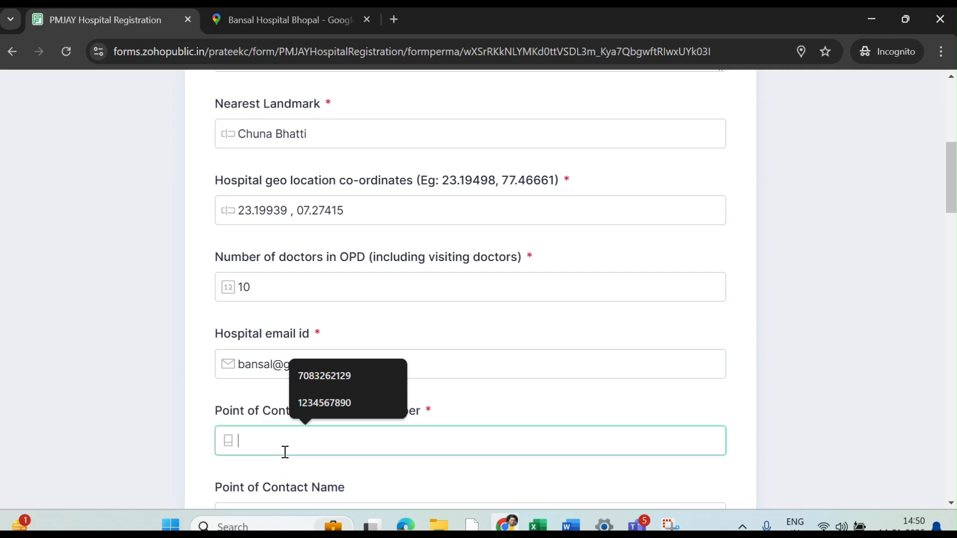
{"action": "scroll", "coordinate": [285, 452], "scroll_direction": "down", "scroll_amount": 2}
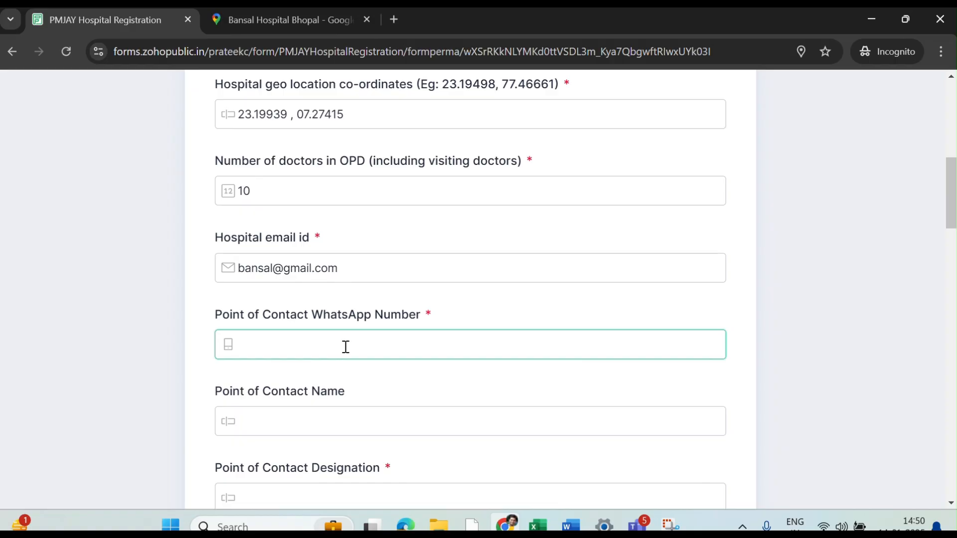
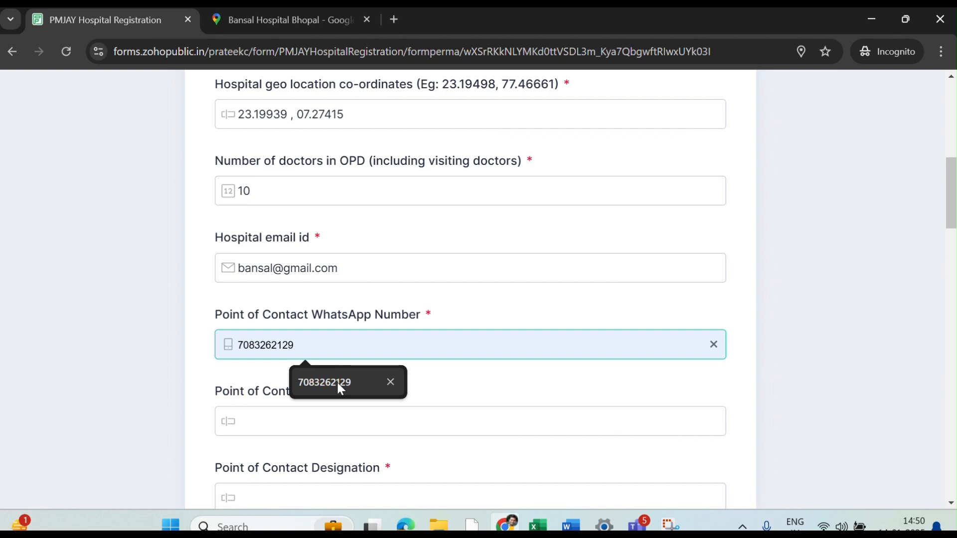
{"action": "left_click", "coordinate": [338, 384]}
{"action": "left_click", "coordinate": [310, 426]}
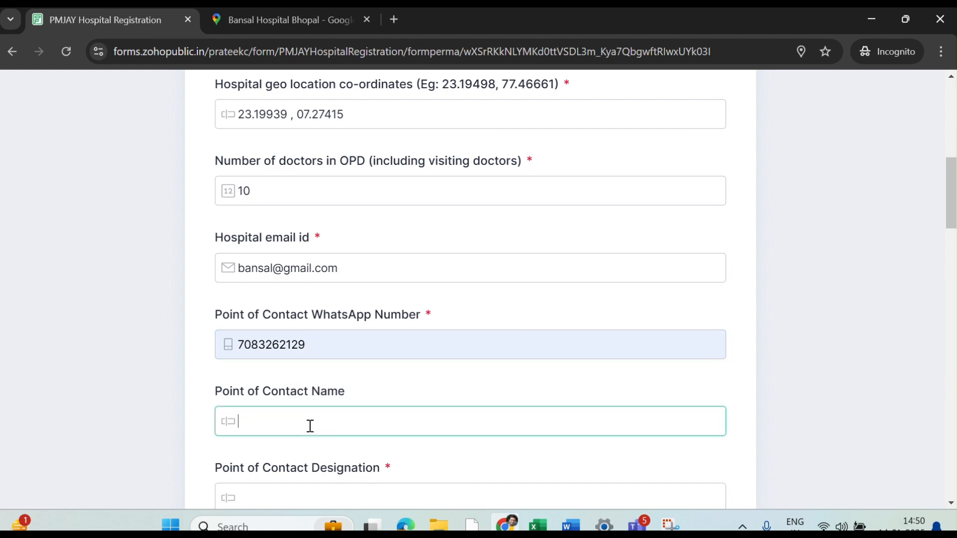
- Enter a placeholder point-of-contact name and the designation 'DEO'
{"action": "type", "text": "ABC"}
{"action": "scroll", "coordinate": [310, 426], "scroll_direction": "down", "scroll_amount": 3}
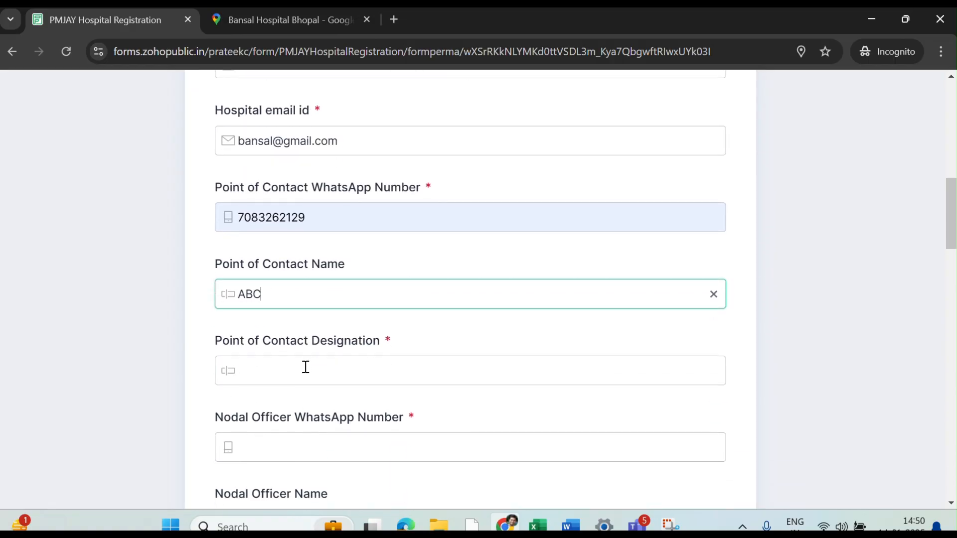
{"action": "left_click", "coordinate": [304, 368]}
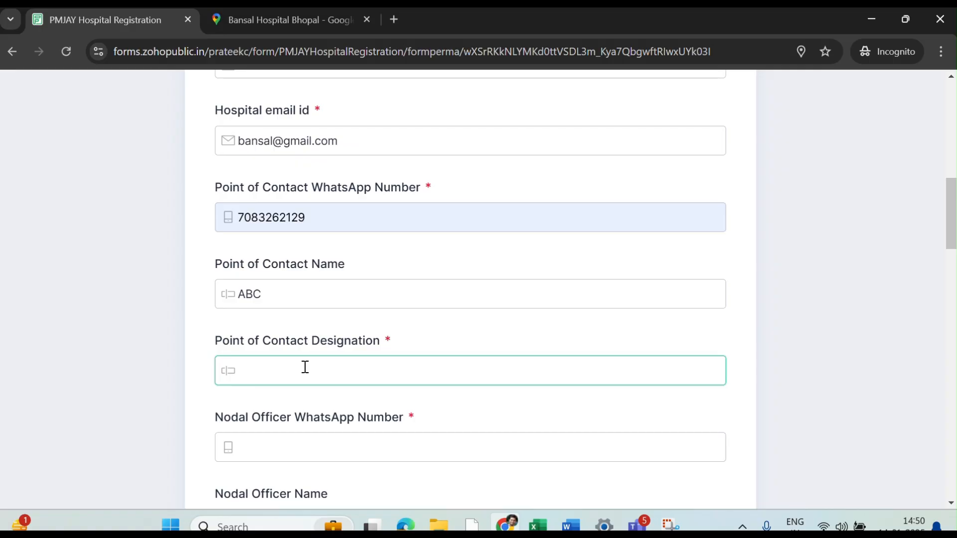
{"action": "type", "text": "DEO"}
{"action": "scroll", "coordinate": [305, 366], "scroll_direction": "down", "scroll_amount": 2}
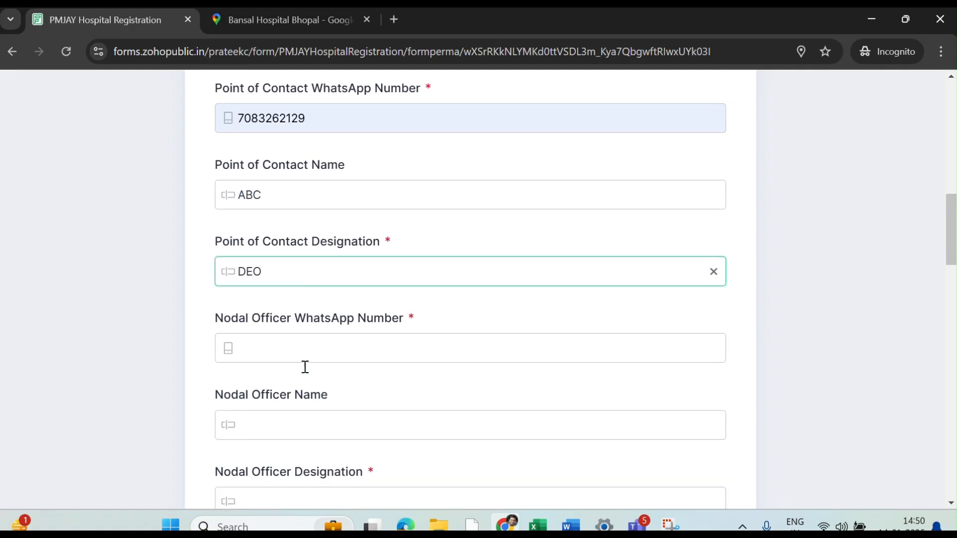
- Enter the nodal officer's WhatsApp number, correcting it to 10 digits
{"action": "left_click", "coordinate": [298, 340]}
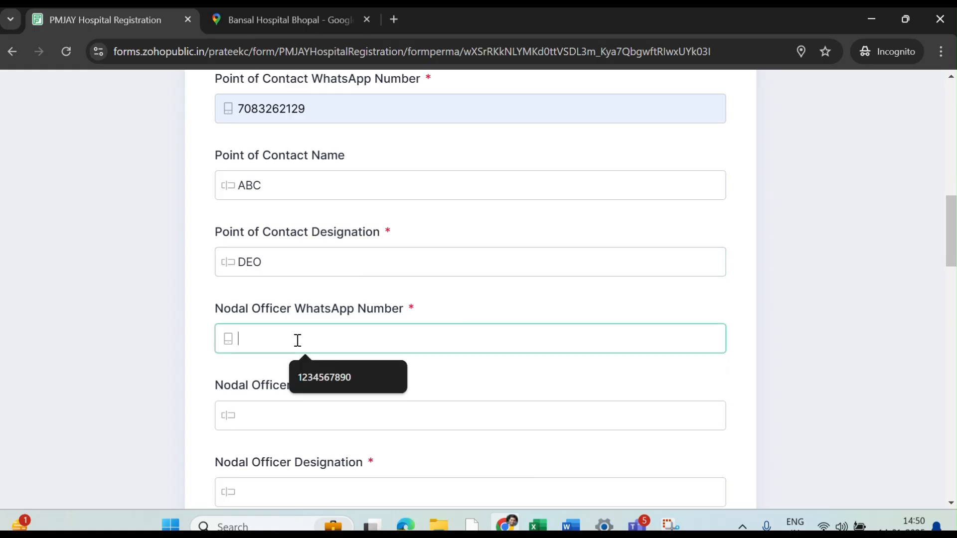
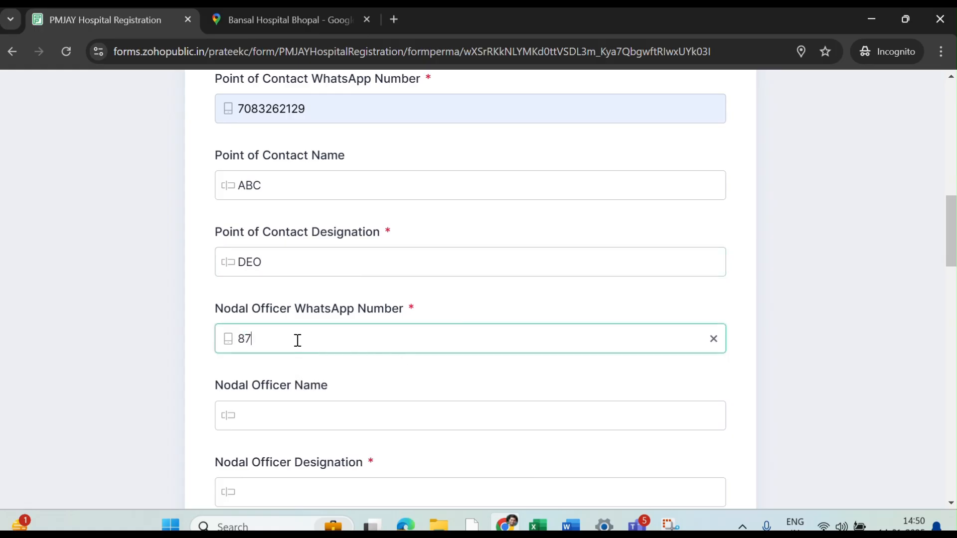
{"action": "left_click", "coordinate": [294, 414]}
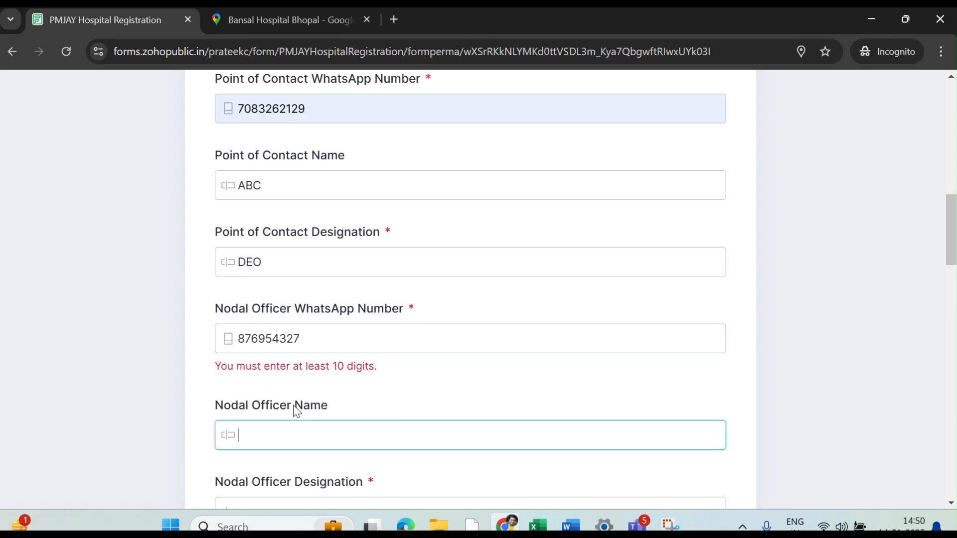
{"action": "left_click", "coordinate": [311, 332]}
{"action": "type", "text": "0"}
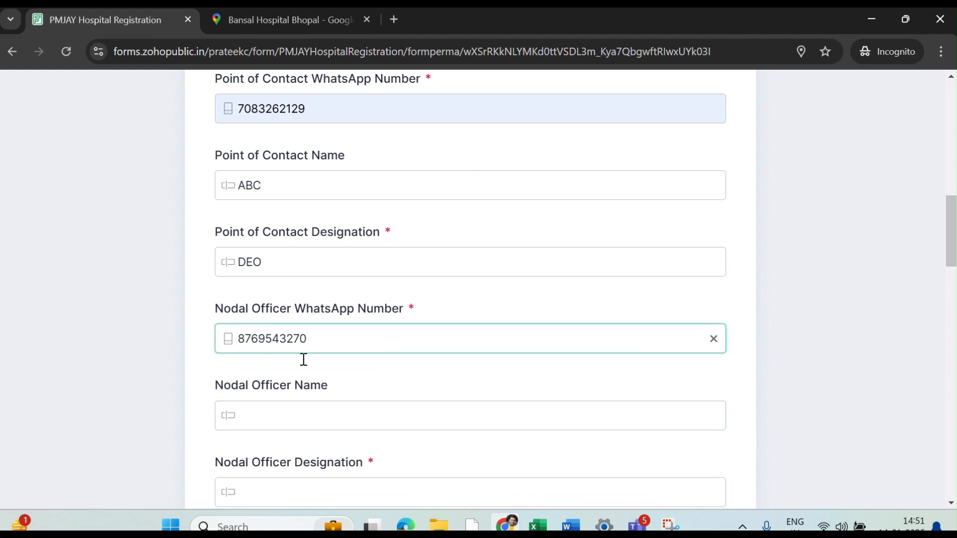
- Enter a placeholder nodal officer name and the designation 'Hospital Manager'
{"action": "left_click", "coordinate": [285, 411]}
{"action": "type", "text": "XYZ"}
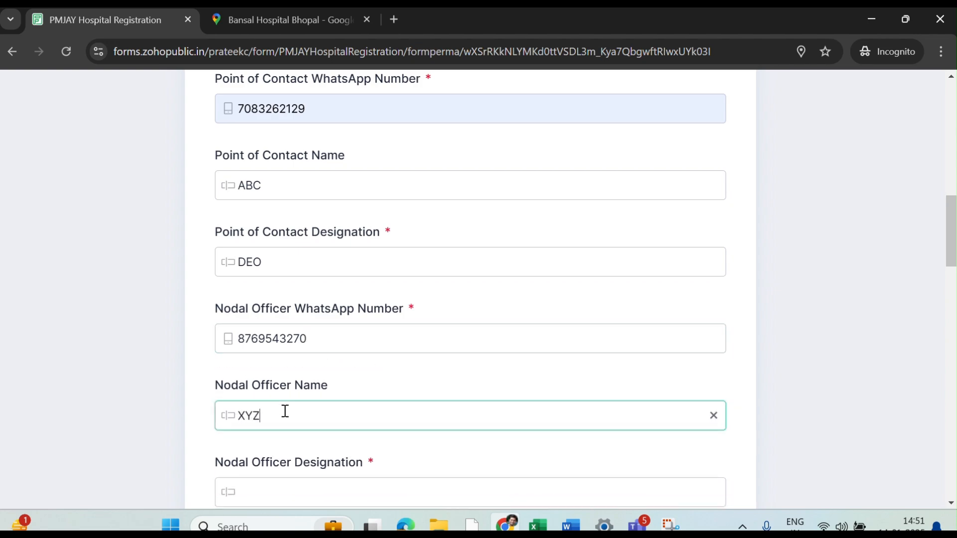
{"action": "scroll", "coordinate": [285, 411], "scroll_direction": "down", "scroll_amount": 3}
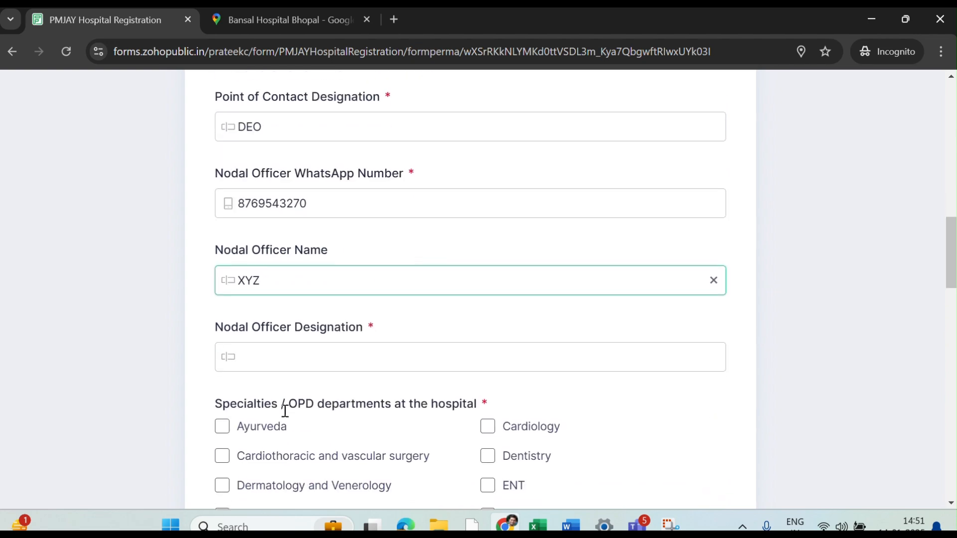
{"action": "left_click", "coordinate": [285, 353]}
{"action": "type", "text": "H"}
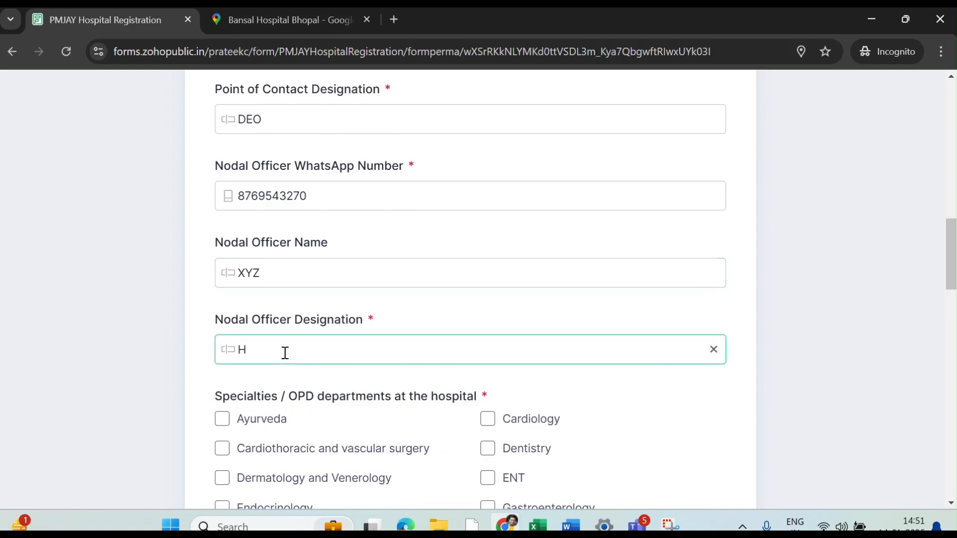
{"action": "type", "text": "ospital Manager"}
{"action": "scroll", "coordinate": [285, 353], "scroll_direction": "down", "scroll_amount": 2}
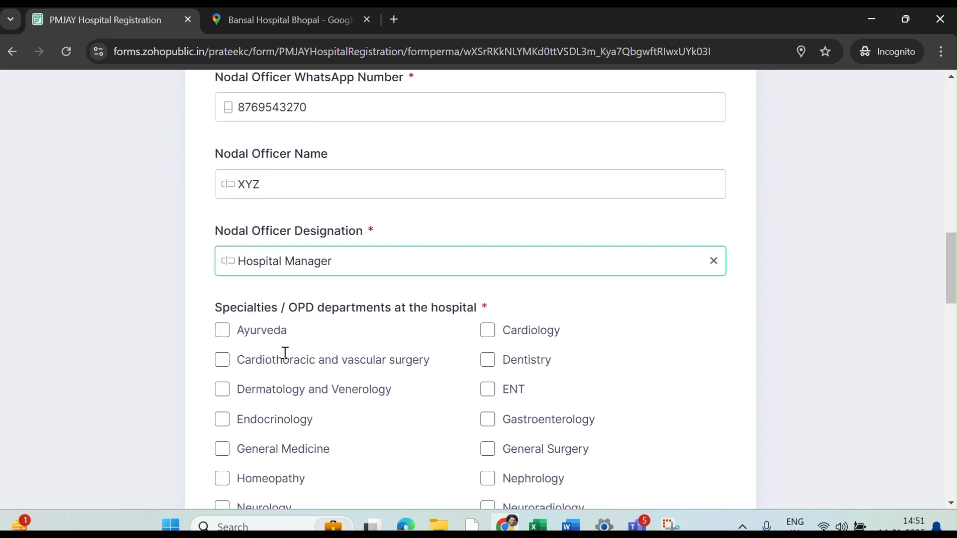
{"action": "scroll", "coordinate": [285, 352], "scroll_direction": "down", "scroll_amount": 2}
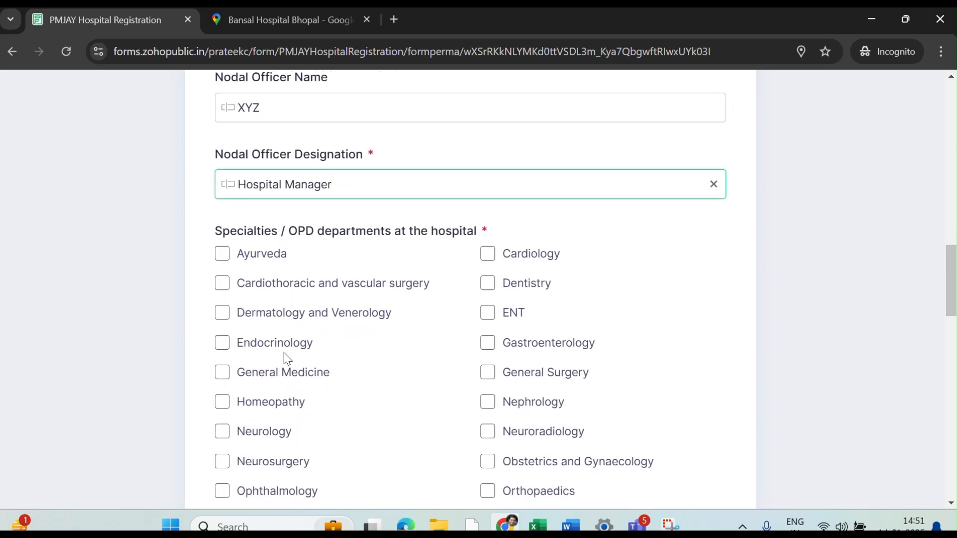
{"action": "scroll", "coordinate": [287, 358], "scroll_direction": "down", "scroll_amount": 1}
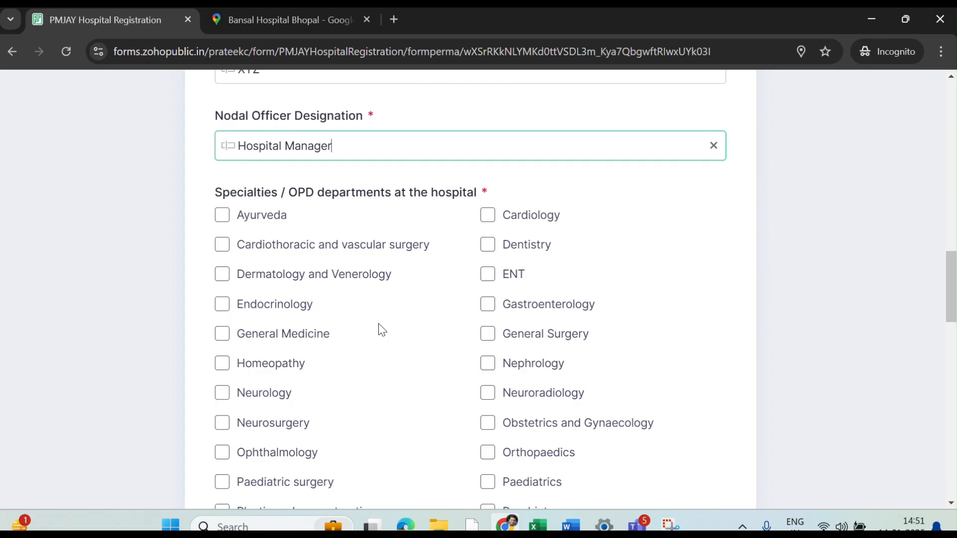
- Tick the six OPD department boxes: Cardiology, Dentistry, Dermatology and Venerology, Neuroradiology, Paediatrics, Urology
{"action": "scroll", "coordinate": [378, 324], "scroll_direction": "down", "scroll_amount": 1}
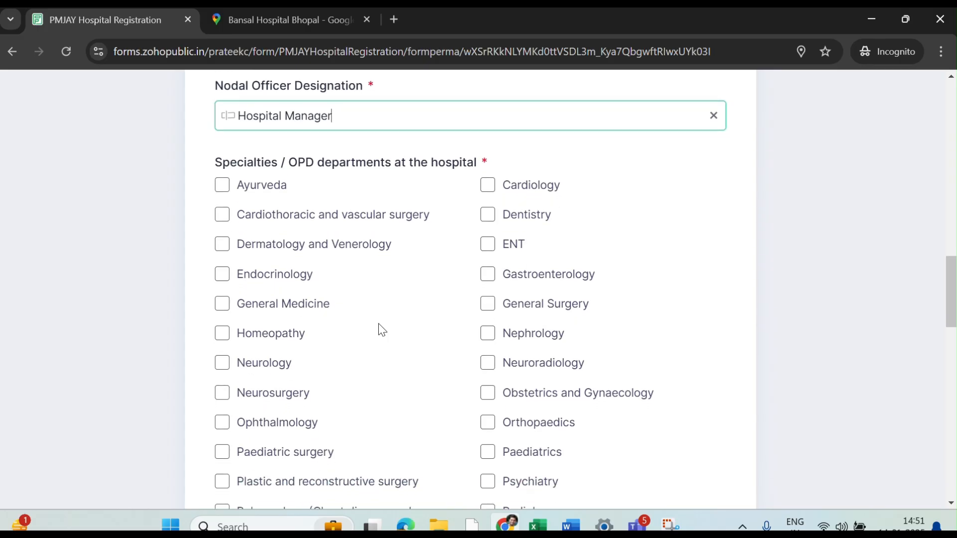
{"action": "left_click", "coordinate": [489, 220]}
{"action": "left_click", "coordinate": [492, 190]}
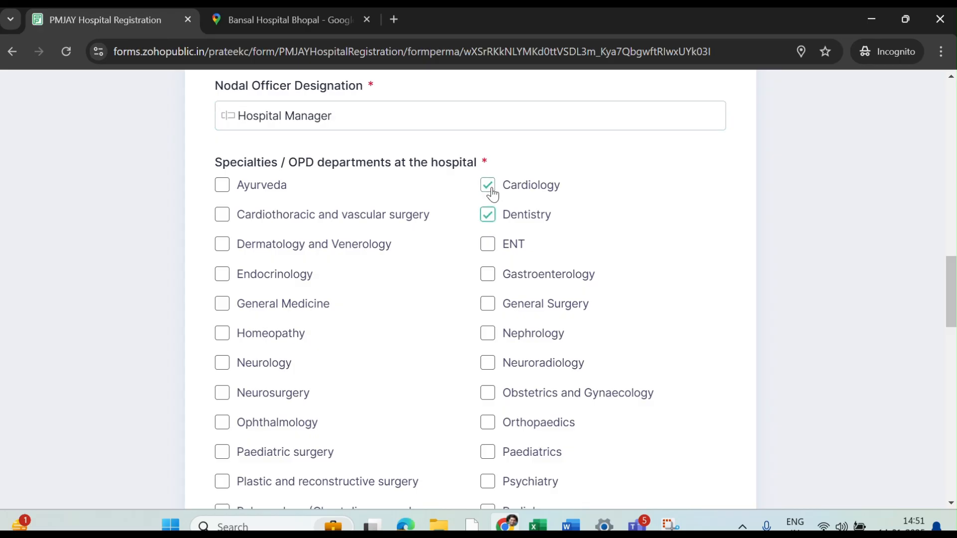
{"action": "left_click", "coordinate": [225, 246]}
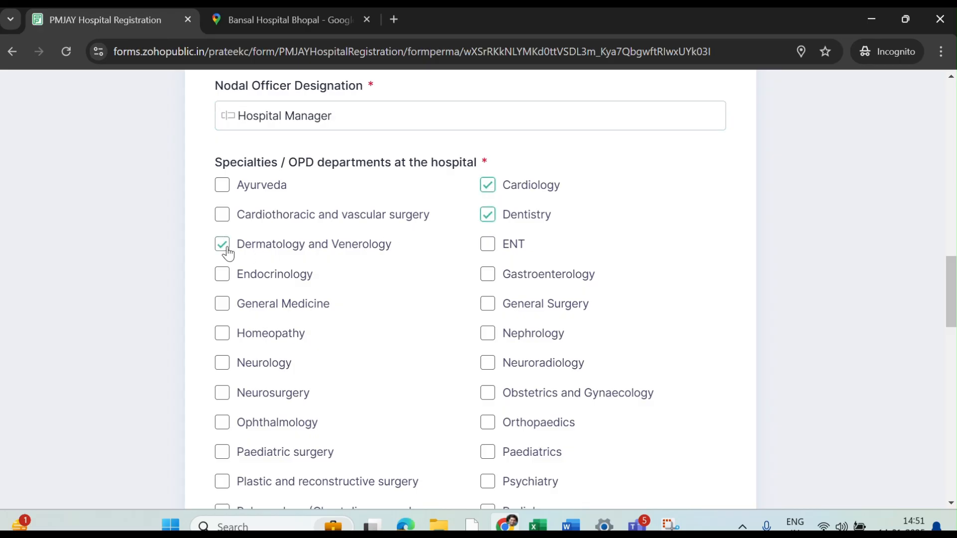
{"action": "left_click", "coordinate": [490, 371]}
{"action": "left_click", "coordinate": [490, 454]}
{"action": "scroll", "coordinate": [491, 459], "scroll_direction": "down", "scroll_amount": 3}
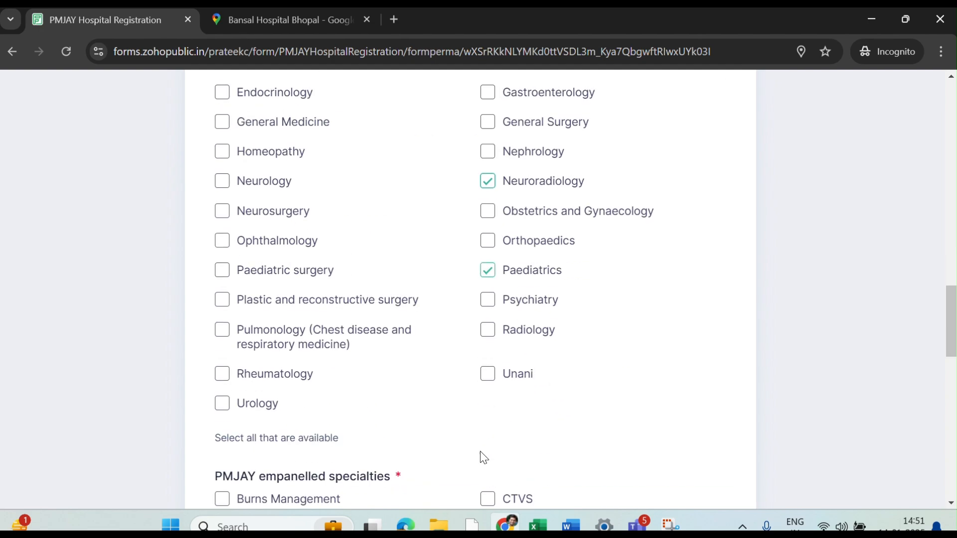
{"action": "left_click", "coordinate": [223, 405]}
{"action": "scroll", "coordinate": [353, 389], "scroll_direction": "down", "scroll_amount": 5}
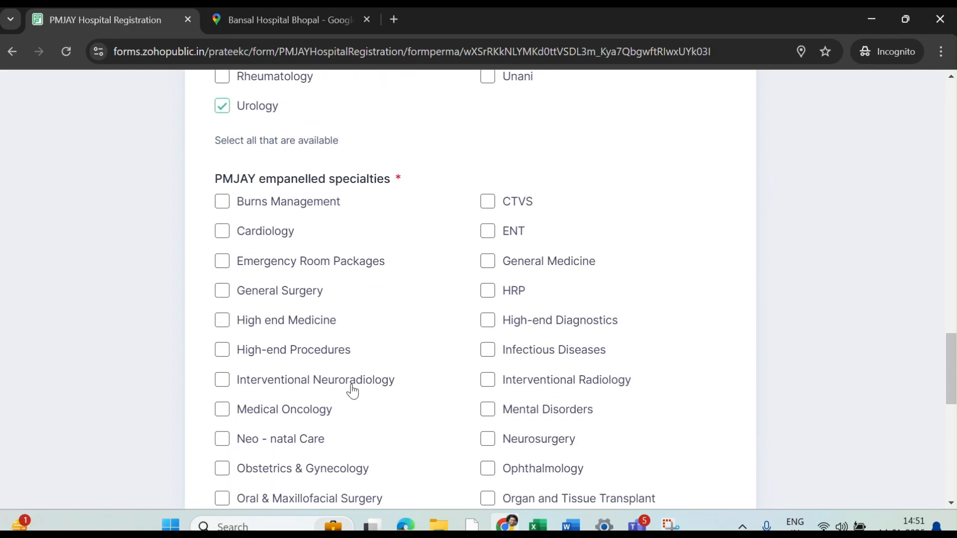
- Tick Cardiology, HRP, Orthopaedics and Urology under PMJAY empanelled specialties
{"action": "left_click", "coordinate": [223, 237]}
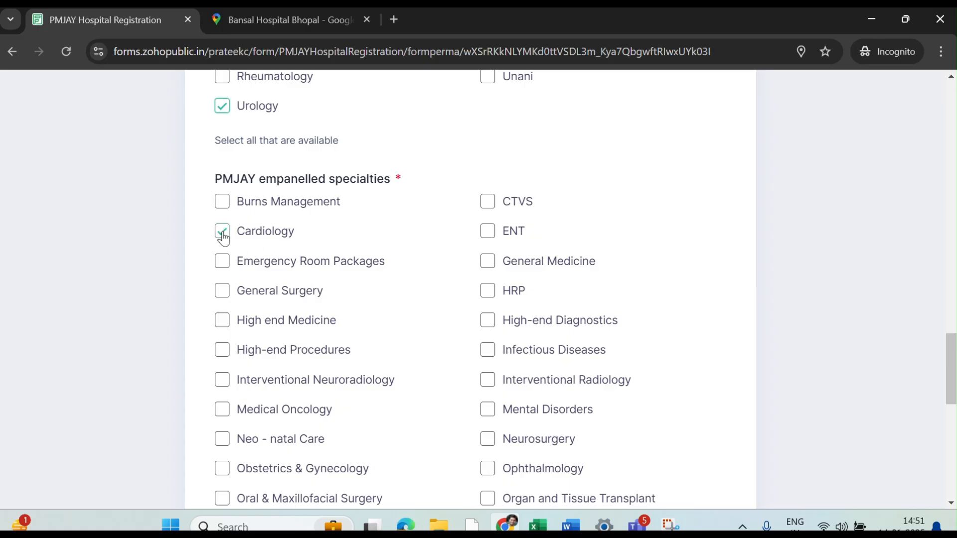
{"action": "left_click", "coordinate": [490, 294]}
{"action": "scroll", "coordinate": [394, 351], "scroll_direction": "down", "scroll_amount": 2}
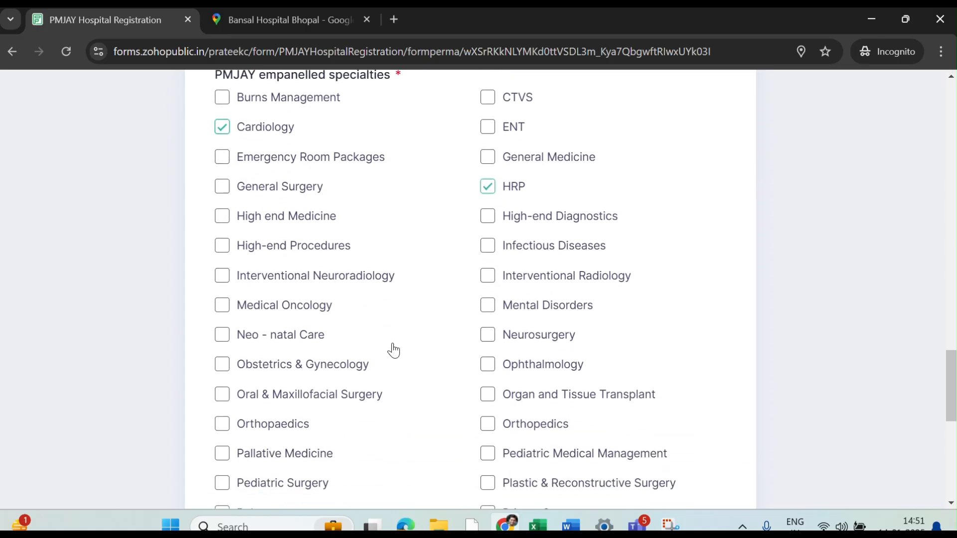
{"action": "scroll", "coordinate": [394, 349], "scroll_direction": "down", "scroll_amount": 1}
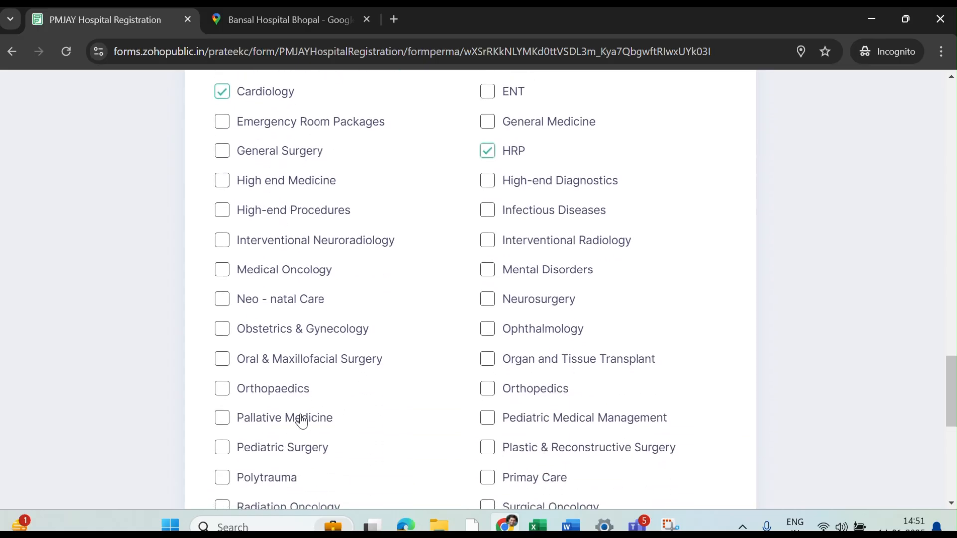
{"action": "left_click", "coordinate": [281, 397]}
{"action": "scroll", "coordinate": [376, 386], "scroll_direction": "down", "scroll_amount": 2}
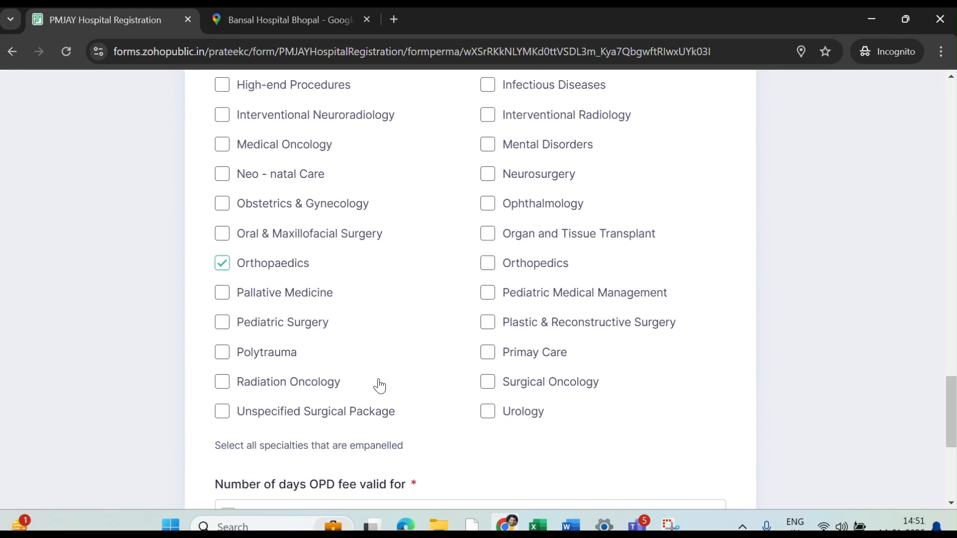
{"action": "left_click", "coordinate": [488, 411]}
{"action": "scroll", "coordinate": [490, 412], "scroll_direction": "down", "scroll_amount": 4}
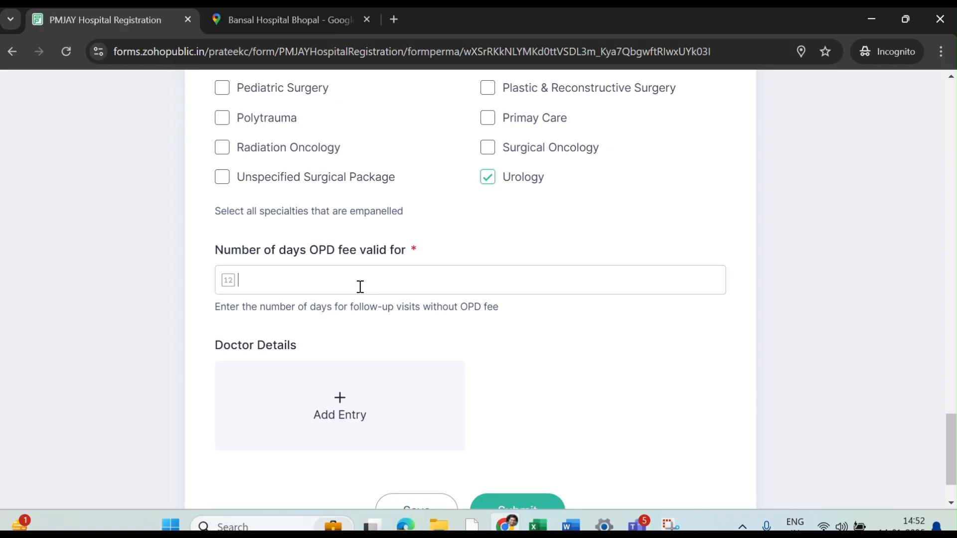
- Enter 5 in the 'Number of days OPD fee valid for' field
{"action": "type", "text": "5"}
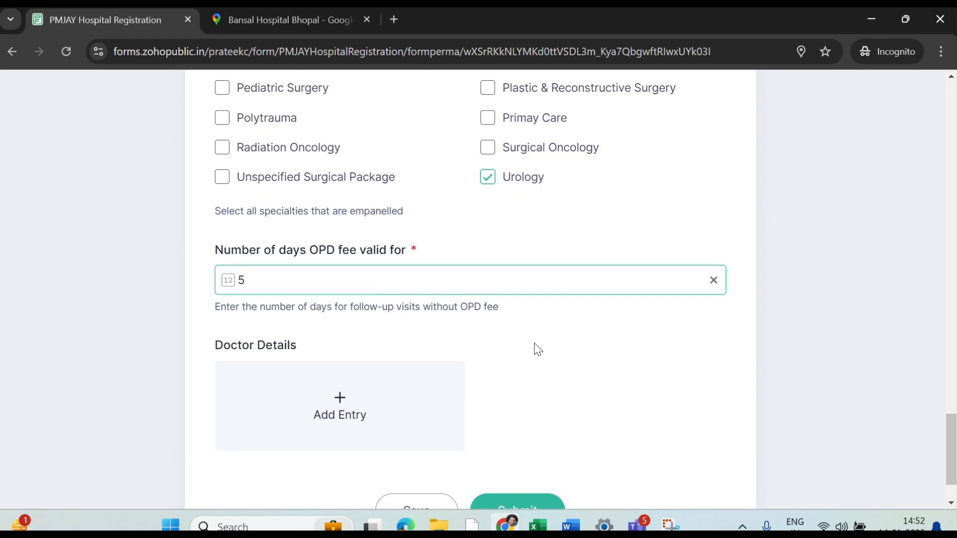
{"action": "scroll", "coordinate": [538, 349], "scroll_direction": "down", "scroll_amount": 2}
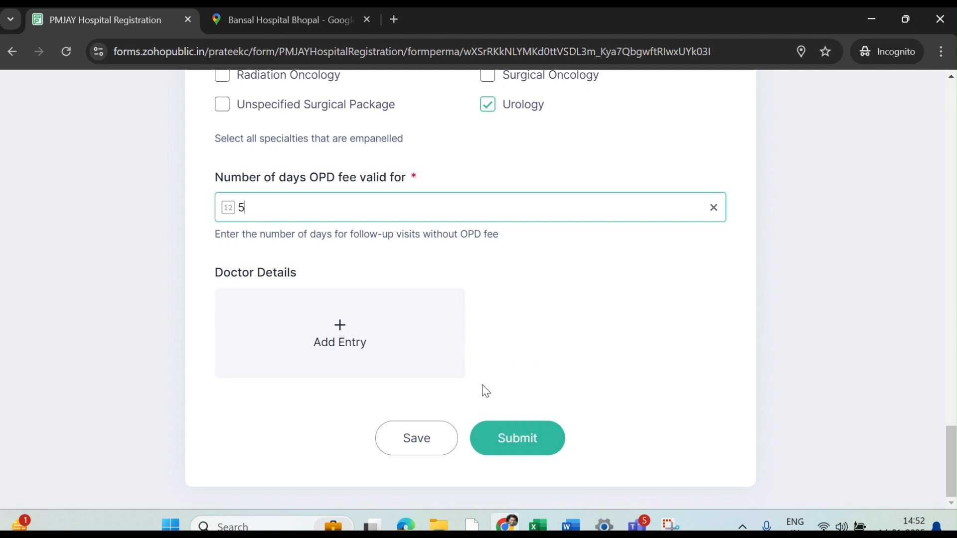
- Save the partly filled form and e-mail its resume-later link to your e-mail address
{"action": "left_click", "coordinate": [420, 440]}
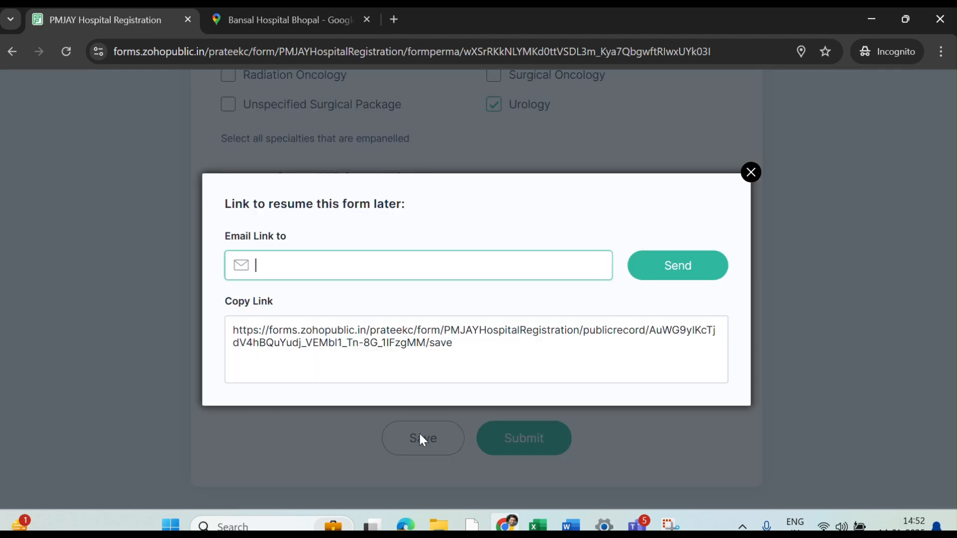
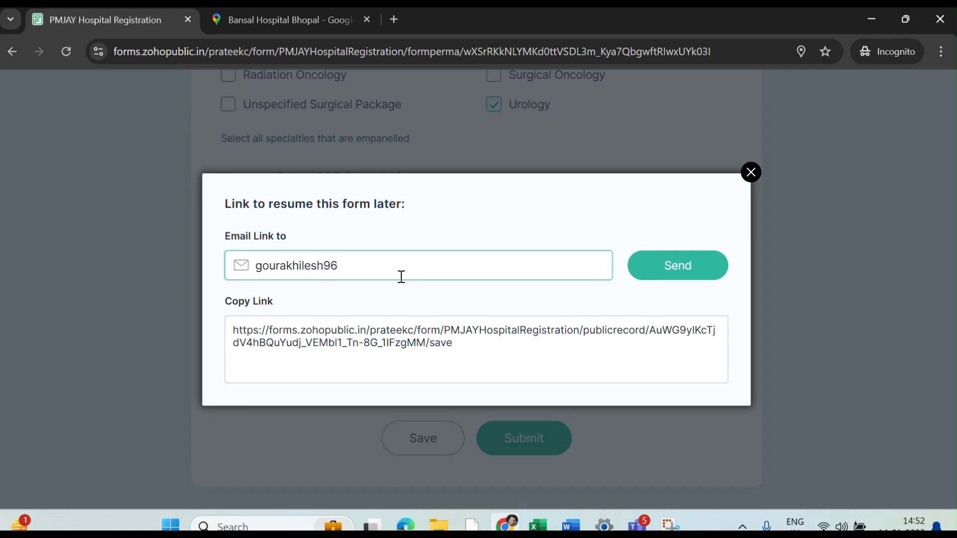
{"action": "left_click", "coordinate": [692, 272]}
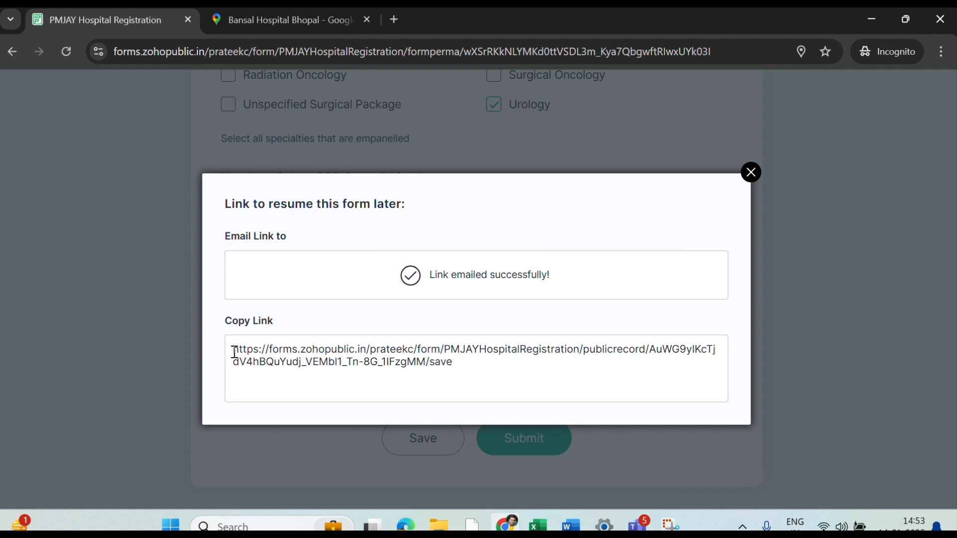
- Copy the resume link, then close the resume-link box
{"action": "left_click_drag", "start_coordinate": [235, 349], "coordinate": [483, 378]}
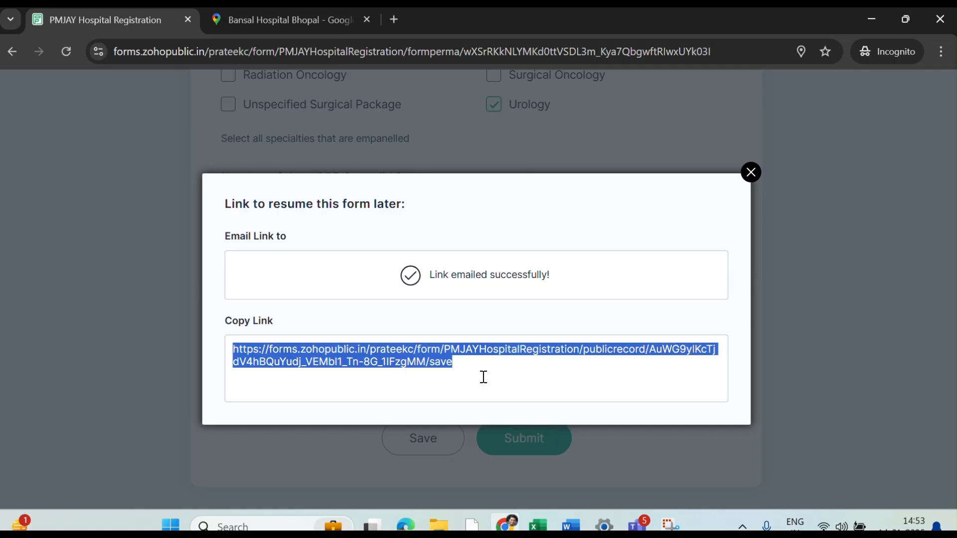
{"action": "left_click", "coordinate": [751, 174]}
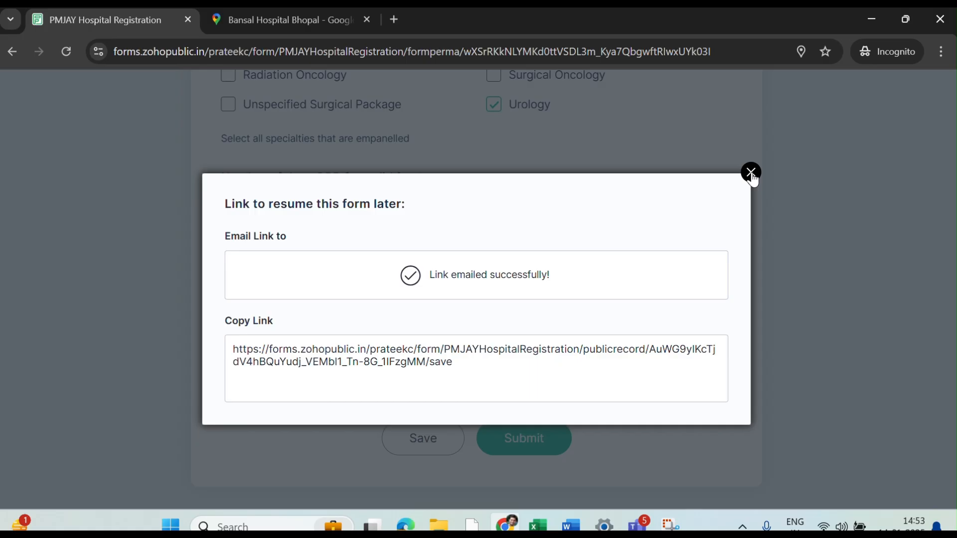
{"action": "left_click", "coordinate": [751, 173]}
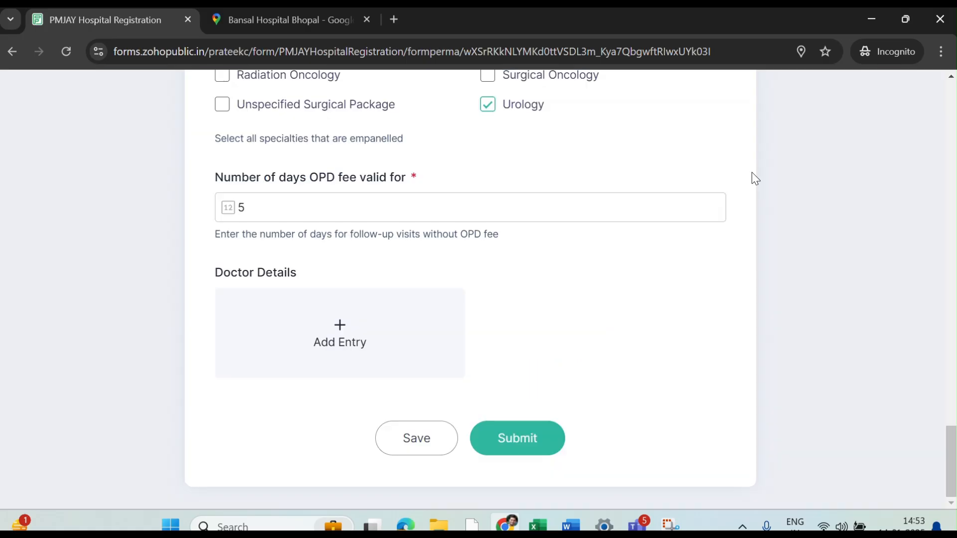
- Add a doctor entry with the doctor's name, Dentistry department and BDS degree
{"action": "left_click", "coordinate": [340, 330]}
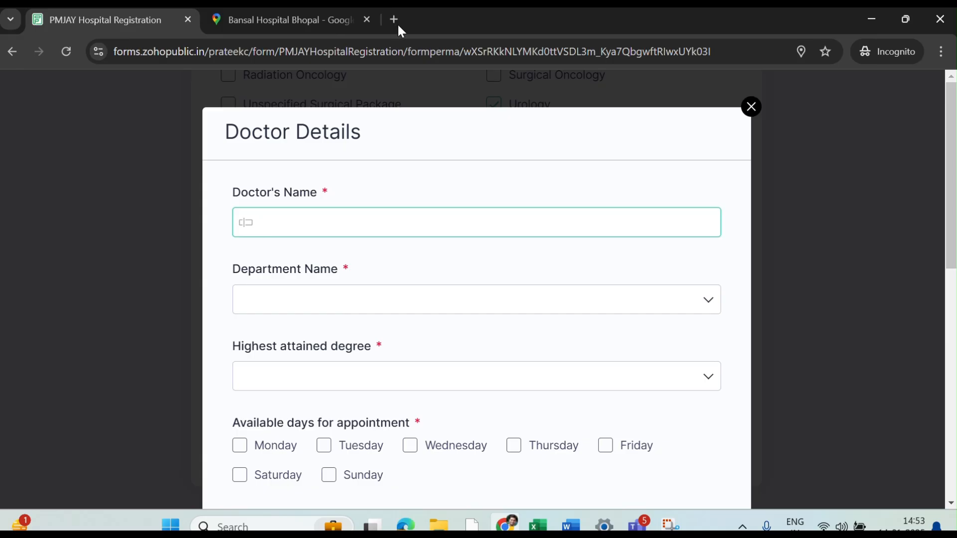
{"action": "left_click", "coordinate": [331, 227]}
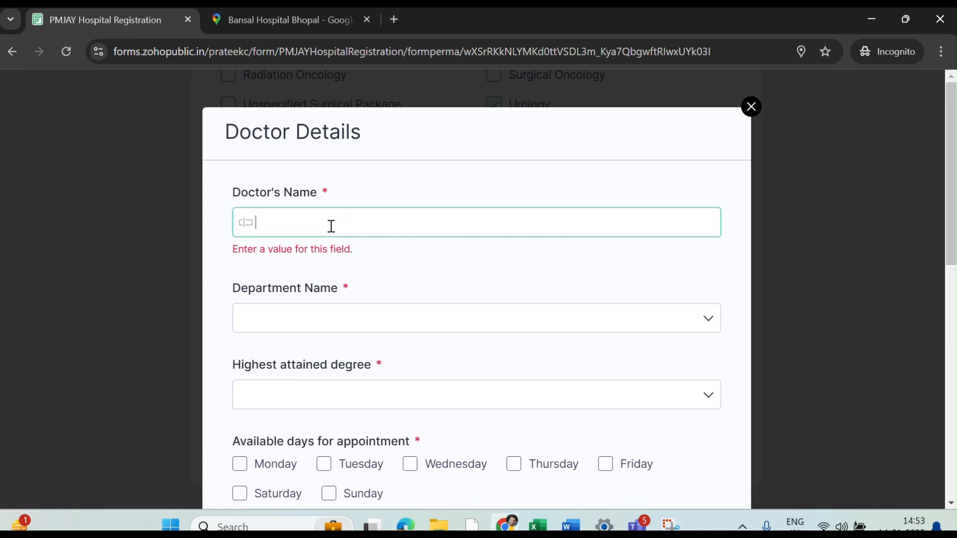
{"action": "type", "text": "Dr X"}
{"action": "left_click", "coordinate": [321, 319]}
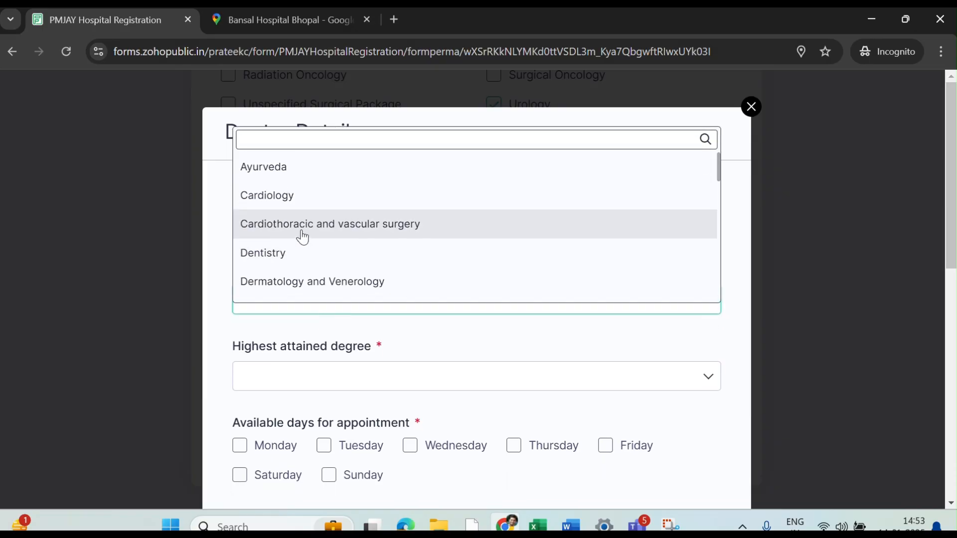
{"action": "left_click", "coordinate": [301, 253]}
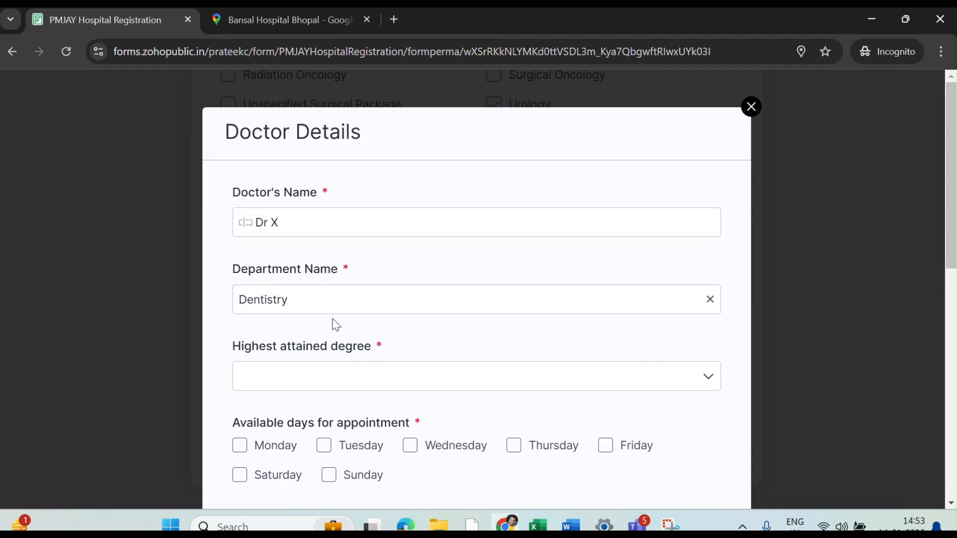
{"action": "scroll", "coordinate": [332, 324], "scroll_direction": "down", "scroll_amount": 2}
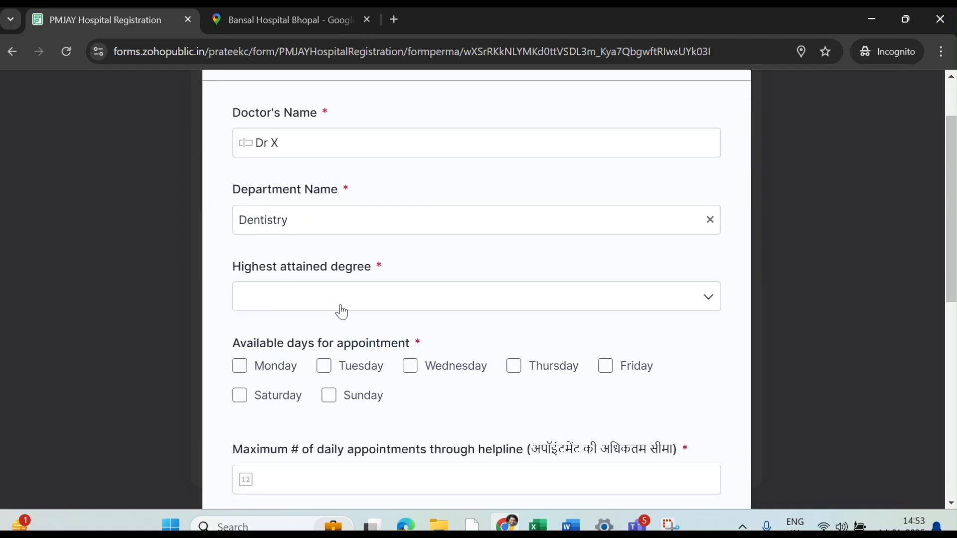
{"action": "left_click", "coordinate": [338, 311]}
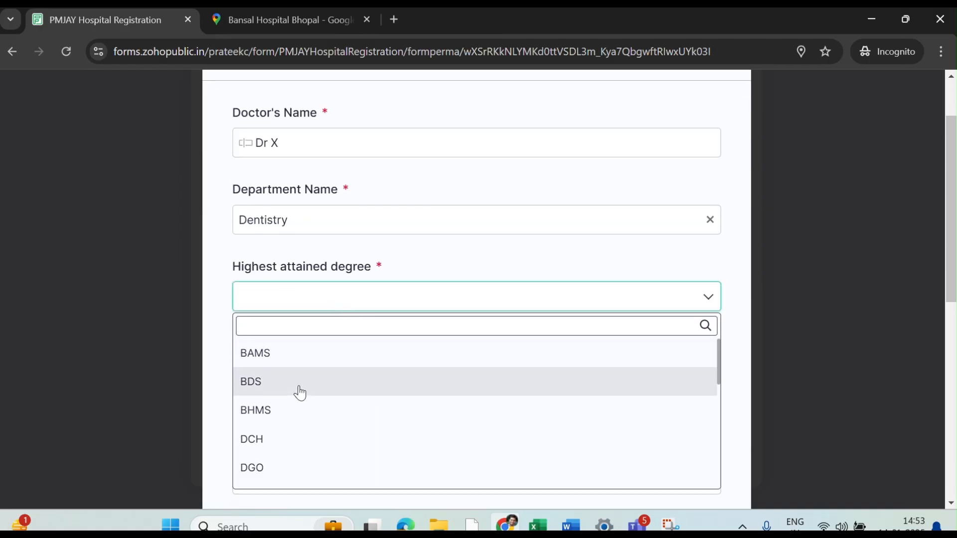
{"action": "left_click", "coordinate": [300, 393]}
{"action": "scroll", "coordinate": [353, 319], "scroll_direction": "down", "scroll_amount": 1}
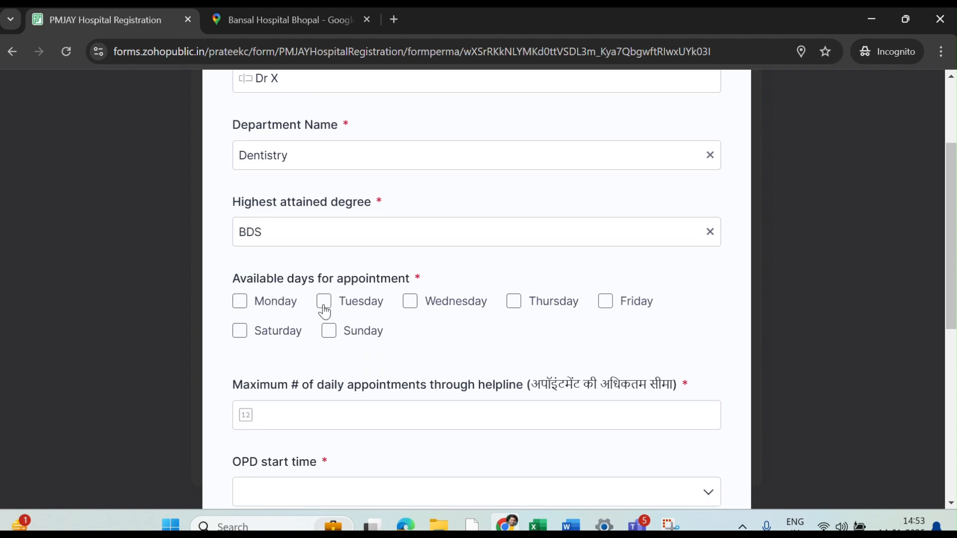
- Mark the doctor available on all seven days, Monday through Sunday
{"action": "left_click", "coordinate": [244, 308]}
{"action": "left_click", "coordinate": [414, 308]}
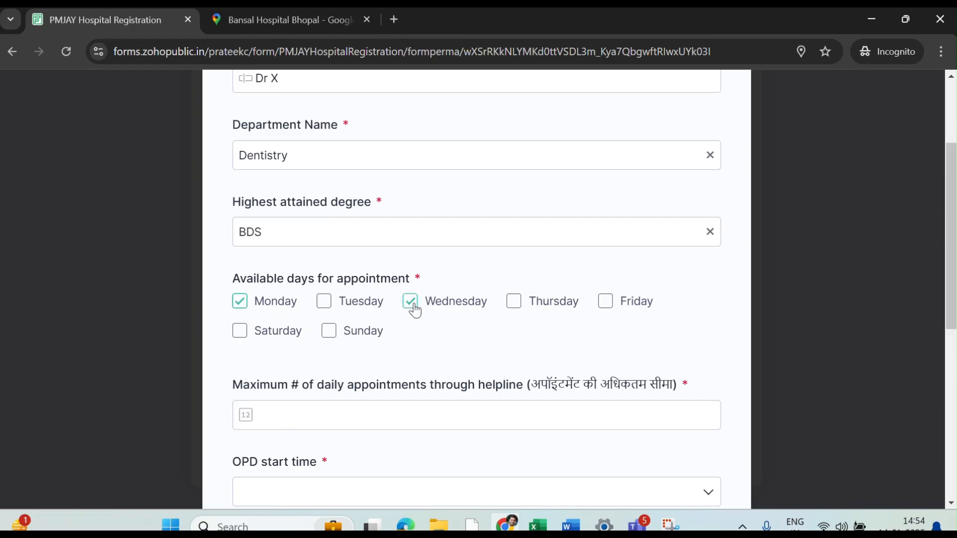
{"action": "left_click", "coordinate": [611, 312]}
{"action": "left_click", "coordinate": [326, 303]}
{"action": "left_click", "coordinate": [512, 305]}
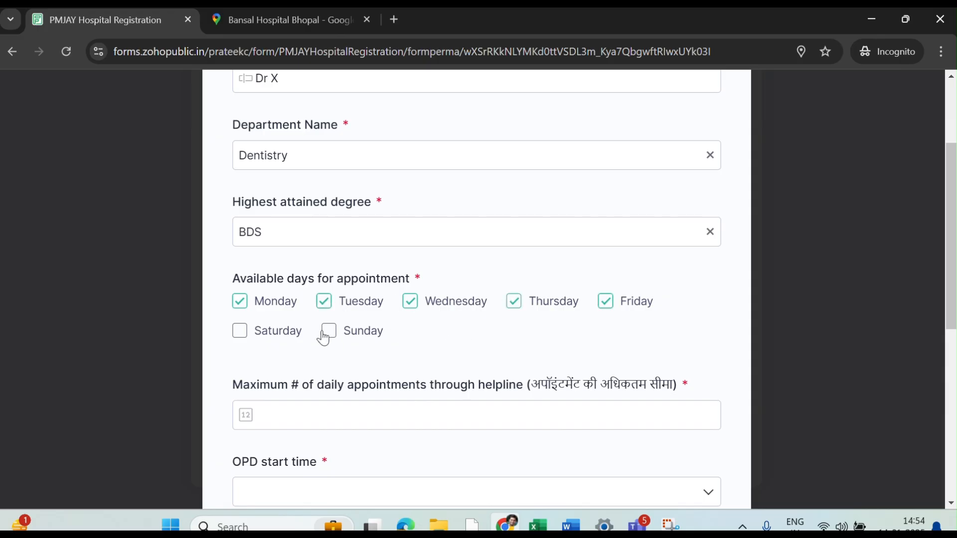
{"action": "left_click", "coordinate": [241, 333]}
{"action": "left_click", "coordinate": [333, 335]}
{"action": "scroll", "coordinate": [435, 366], "scroll_direction": "down", "scroll_amount": 2}
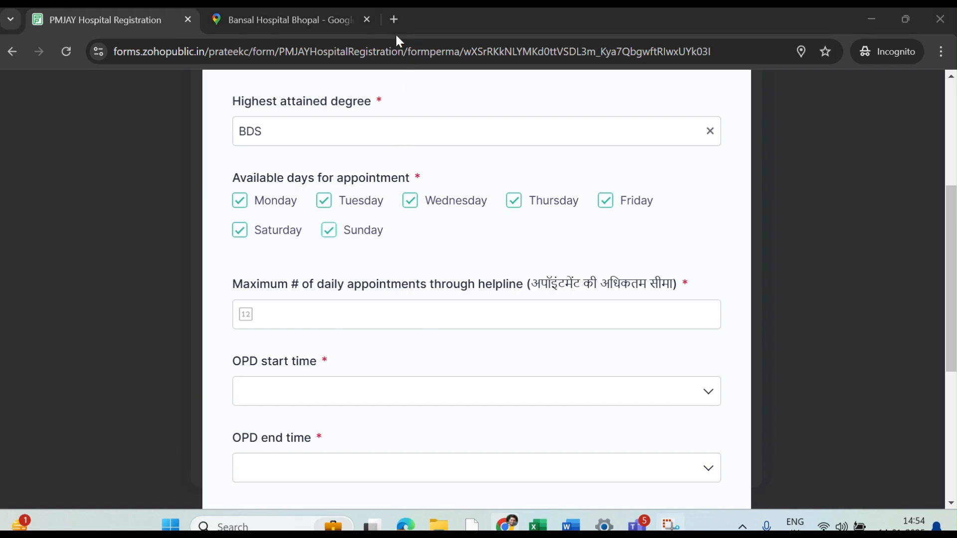
- Set maximum daily appointments to 20 and OPD hours from 9 am to 8 pm
{"action": "left_click", "coordinate": [363, 312]}
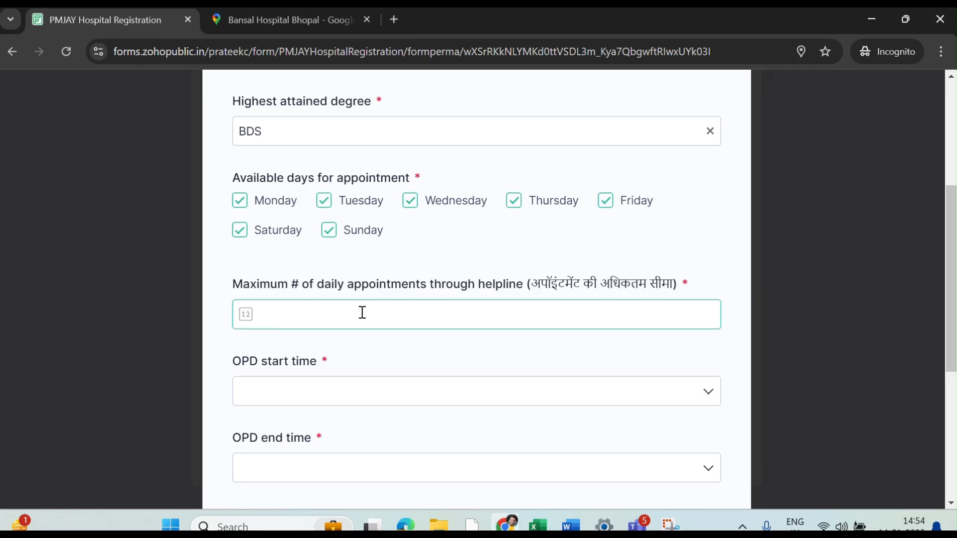
{"action": "type", "text": "20"}
{"action": "scroll", "coordinate": [383, 348], "scroll_direction": "down", "scroll_amount": 2}
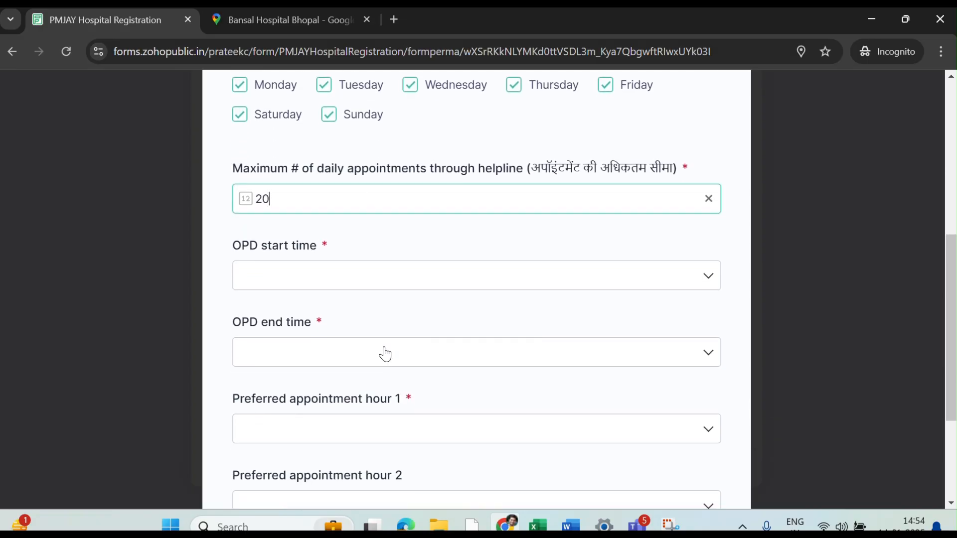
{"action": "left_click", "coordinate": [391, 278]}
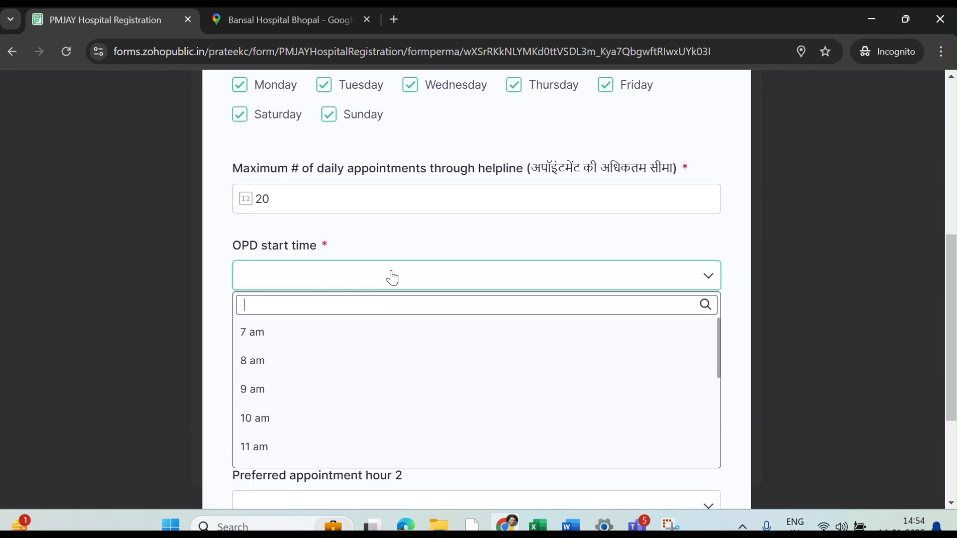
{"action": "left_click", "coordinate": [367, 401]}
{"action": "scroll", "coordinate": [368, 397], "scroll_direction": "down", "scroll_amount": 2}
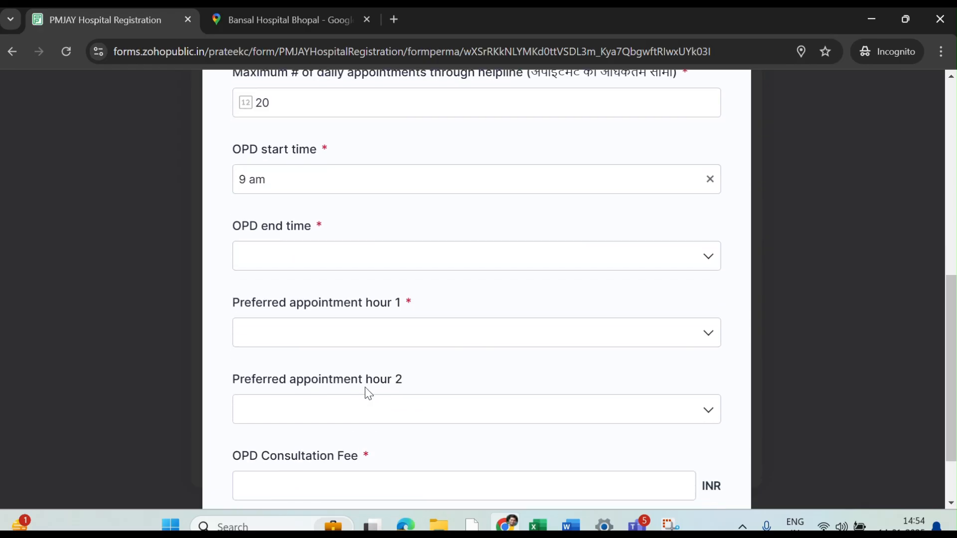
{"action": "left_click", "coordinate": [381, 259]}
{"action": "scroll", "coordinate": [353, 378], "scroll_direction": "down", "scroll_amount": 3}
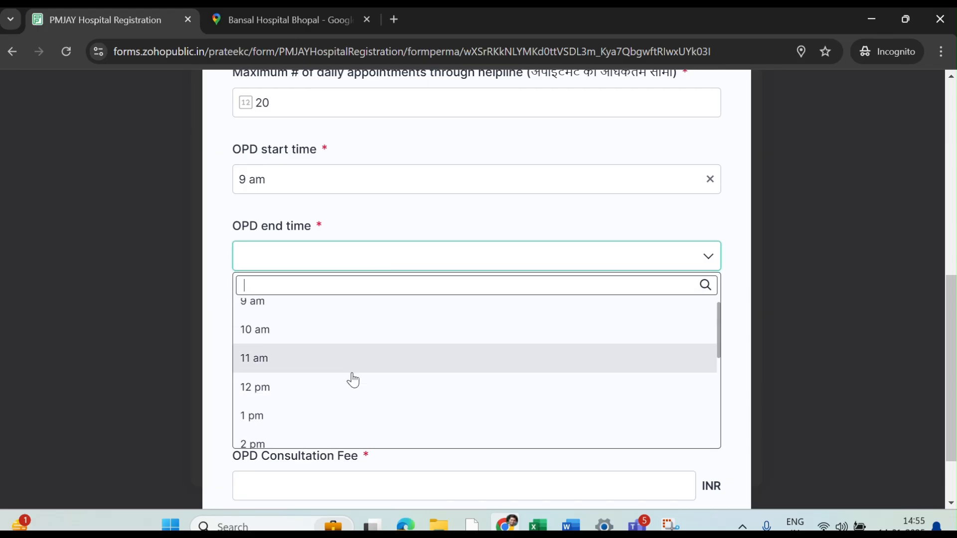
{"action": "scroll", "coordinate": [353, 380], "scroll_direction": "down", "scroll_amount": 2}
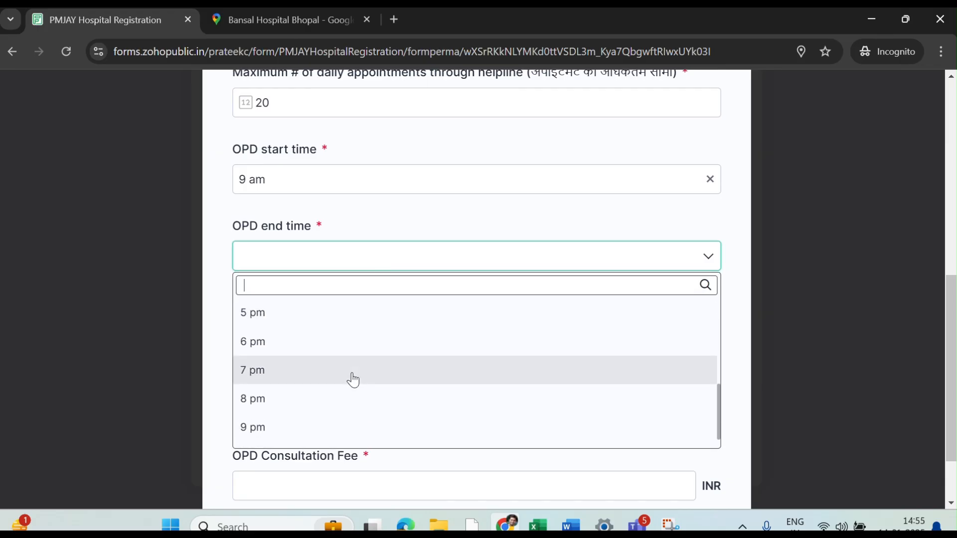
{"action": "left_click", "coordinate": [331, 406]}
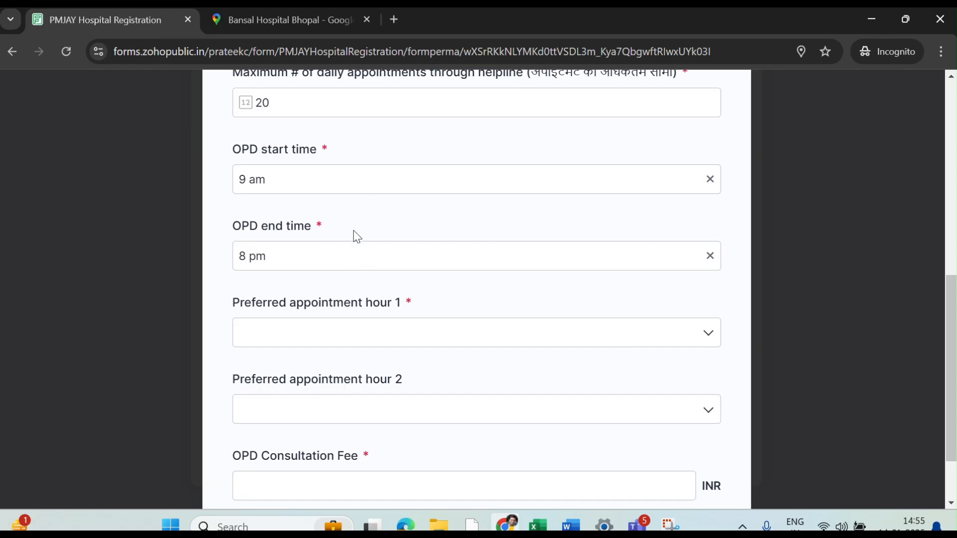
{"action": "scroll", "coordinate": [297, 355], "scroll_direction": "down", "scroll_amount": 1}
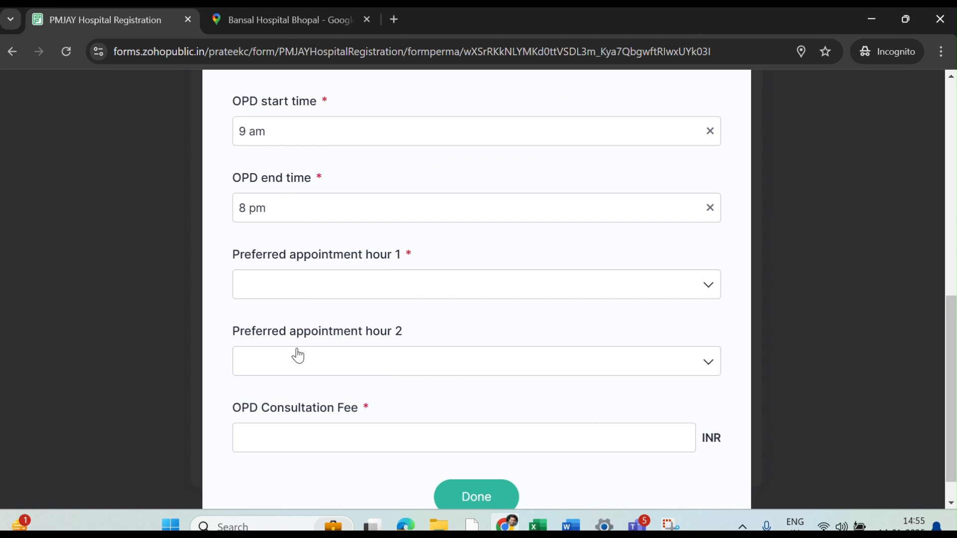
- Choose preferred hours 10 am–11 am and 8 pm–9 pm, and enter a 300 INR fee
{"action": "left_click", "coordinate": [359, 299]}
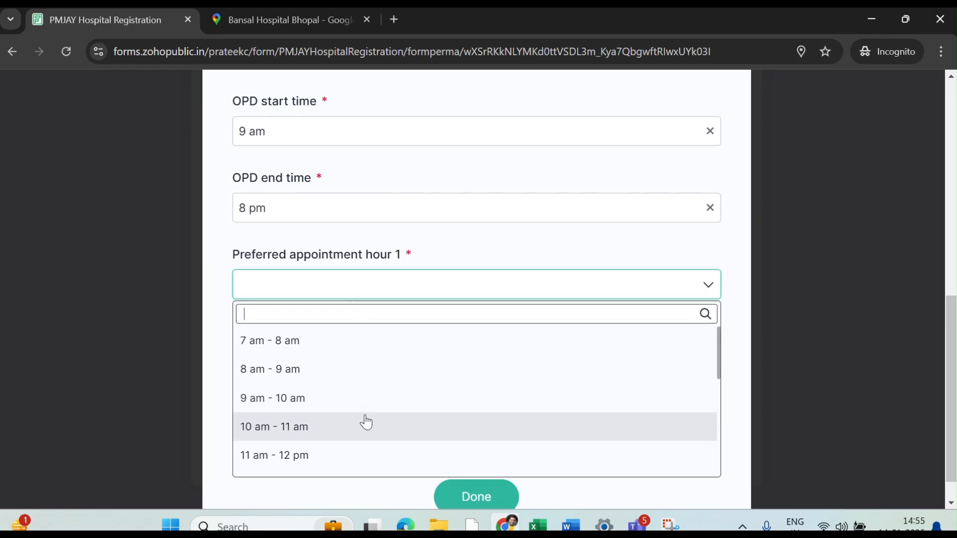
{"action": "scroll", "coordinate": [366, 422], "scroll_direction": "down", "scroll_amount": 1}
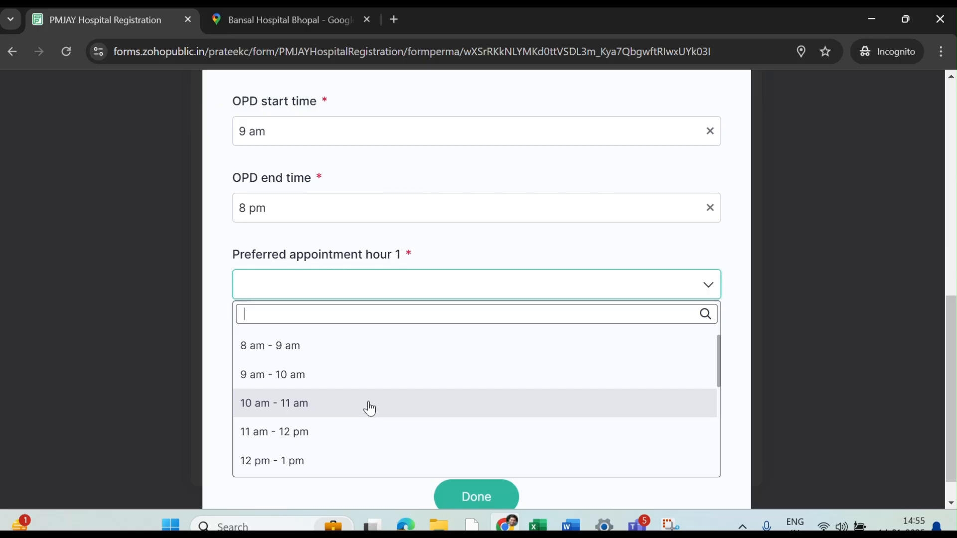
{"action": "left_click", "coordinate": [369, 408]}
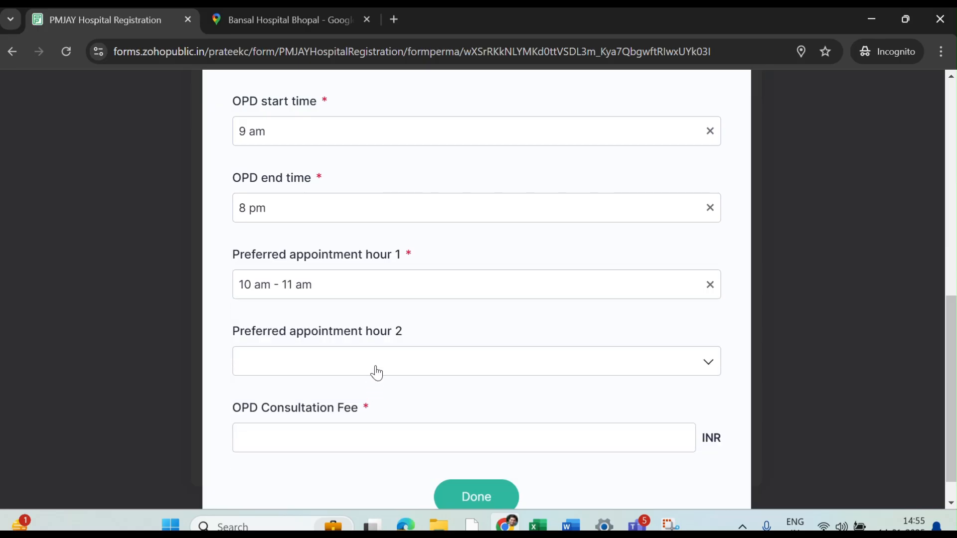
{"action": "left_click", "coordinate": [376, 367]}
{"action": "scroll", "coordinate": [357, 305], "scroll_direction": "down", "scroll_amount": 5}
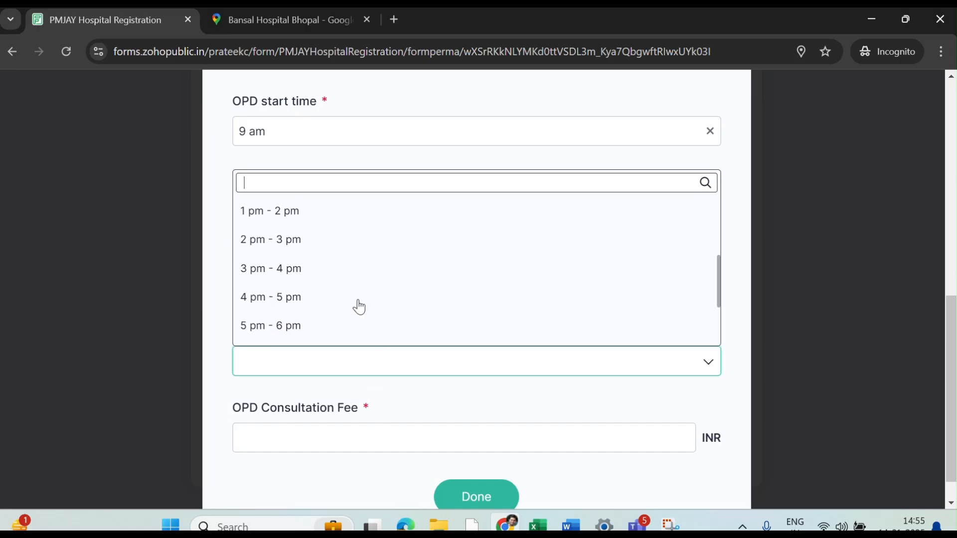
{"action": "scroll", "coordinate": [358, 306], "scroll_direction": "down", "scroll_amount": 1}
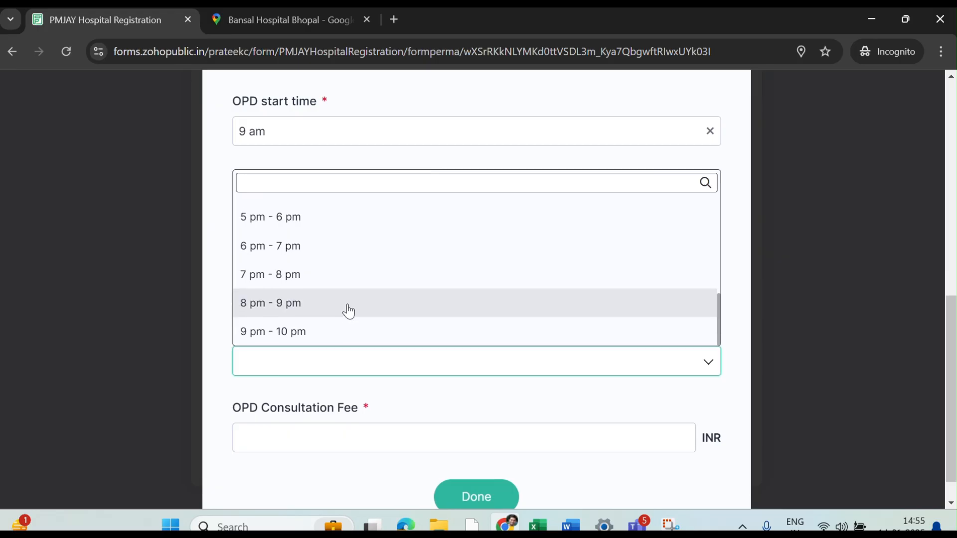
{"action": "left_click", "coordinate": [347, 311]}
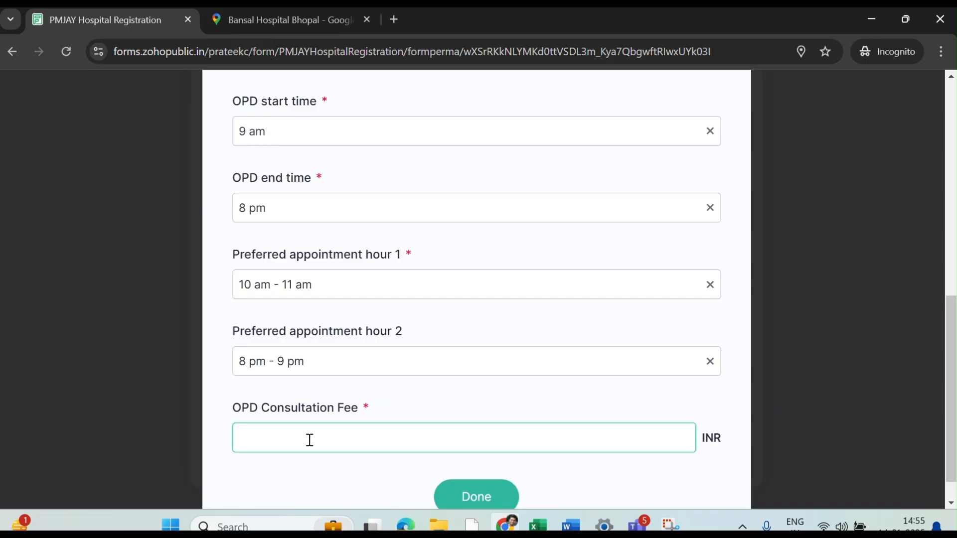
{"action": "type", "text": "300"}
{"action": "scroll", "coordinate": [310, 440], "scroll_direction": "down", "scroll_amount": 1}
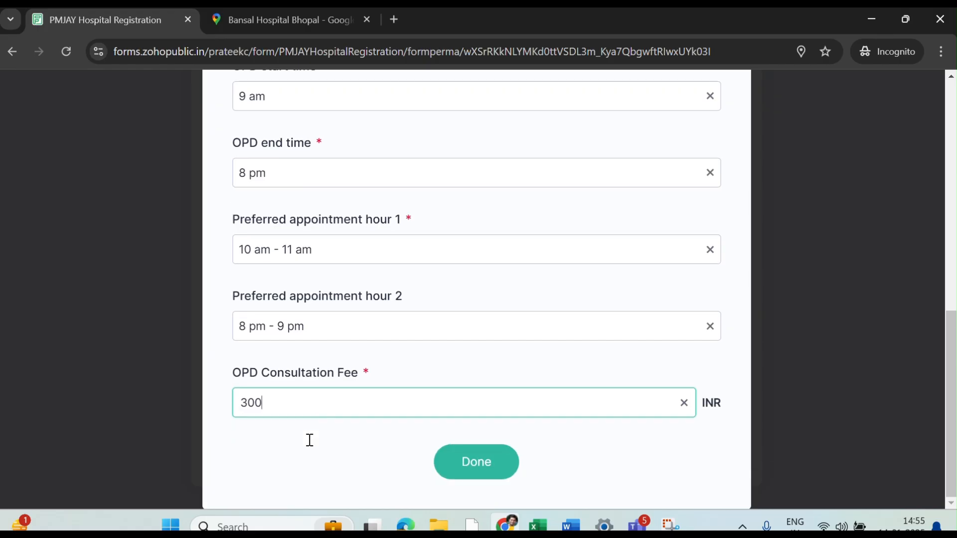
- Save the Dentistry/BDS doctor entry and submit the hospital registration form
{"action": "left_click", "coordinate": [456, 466]}
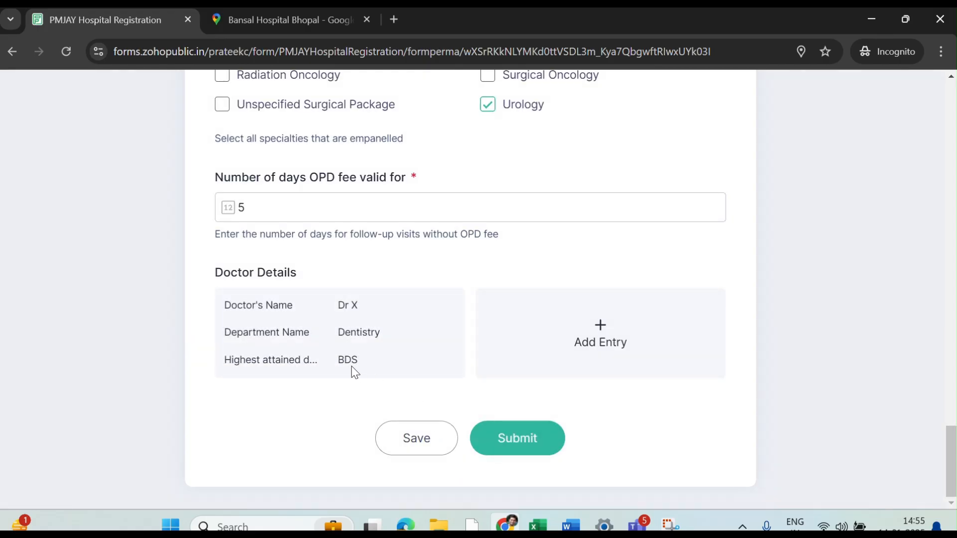
{"action": "mouse_move", "coordinate": [346, 348]}
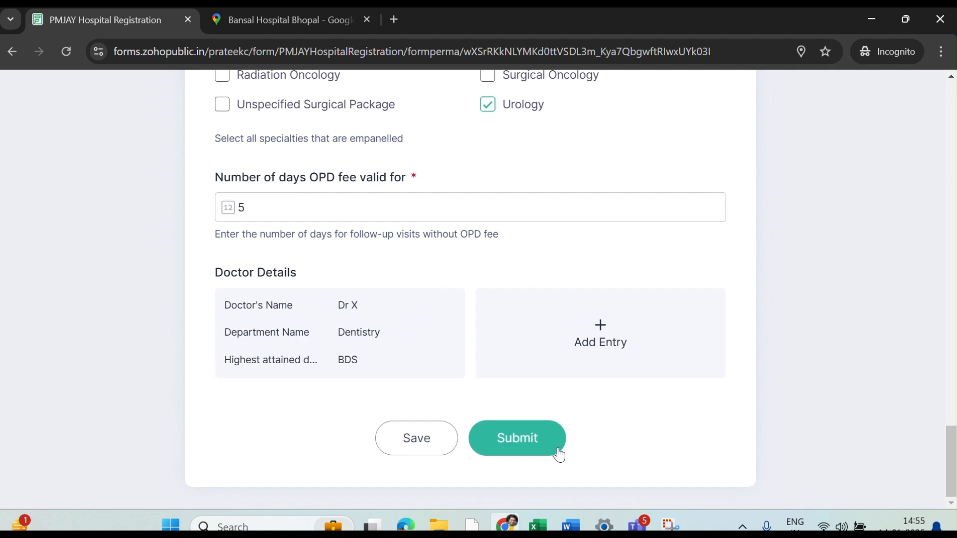
{"action": "scroll", "coordinate": [594, 292], "scroll_direction": "up", "scroll_amount": 2}
{"action": "scroll", "coordinate": [594, 293], "scroll_direction": "up", "scroll_amount": 15}
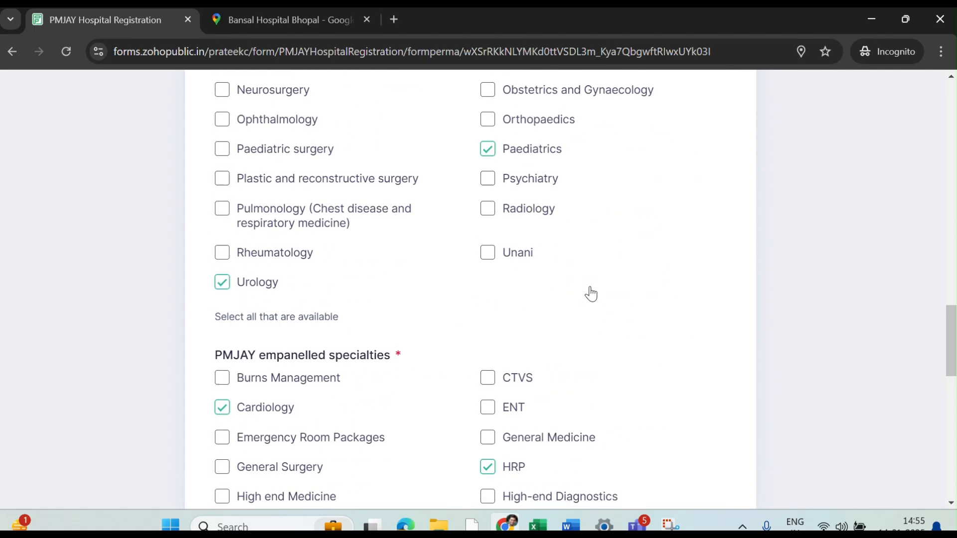
{"action": "scroll", "coordinate": [593, 293], "scroll_direction": "up", "scroll_amount": 10}
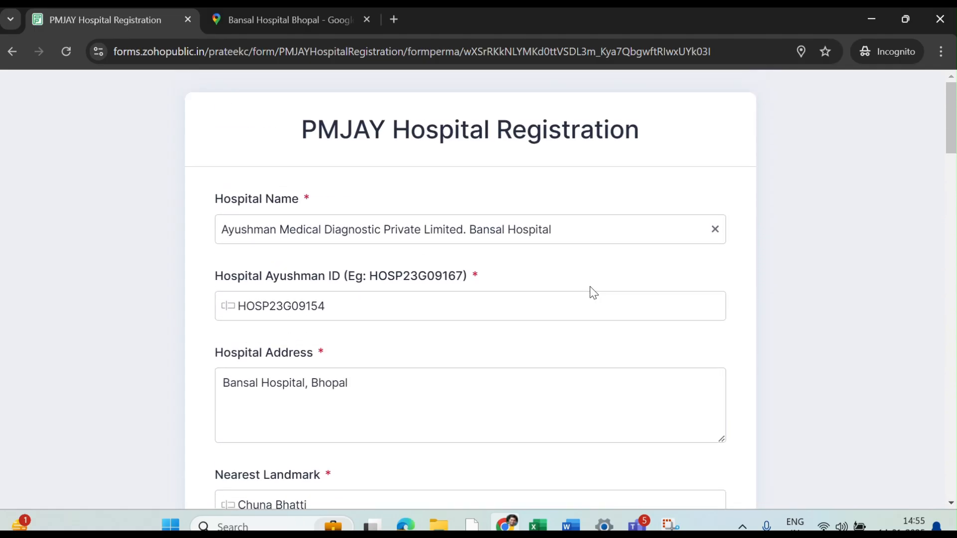
{"action": "scroll", "coordinate": [593, 293], "scroll_direction": "down", "scroll_amount": 20}
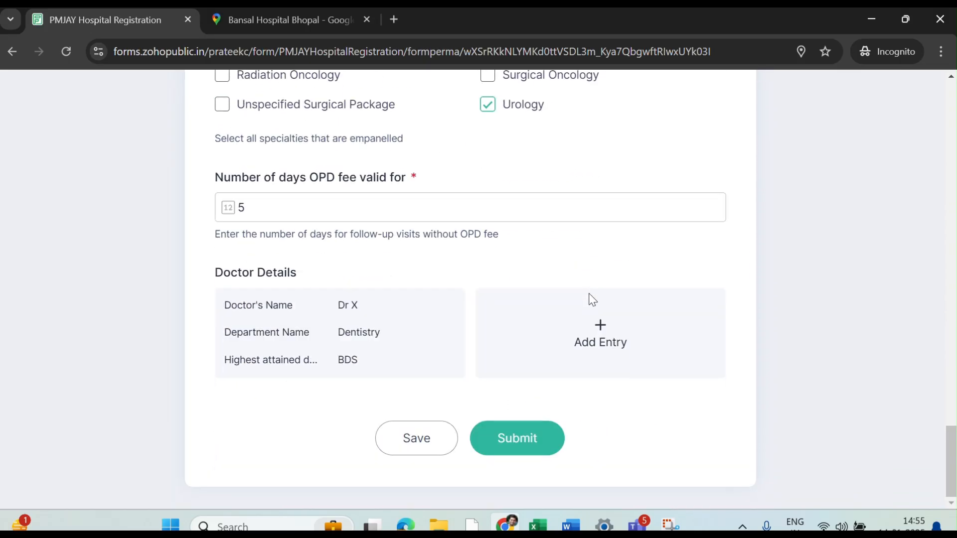
{"action": "left_click", "coordinate": [542, 449]}
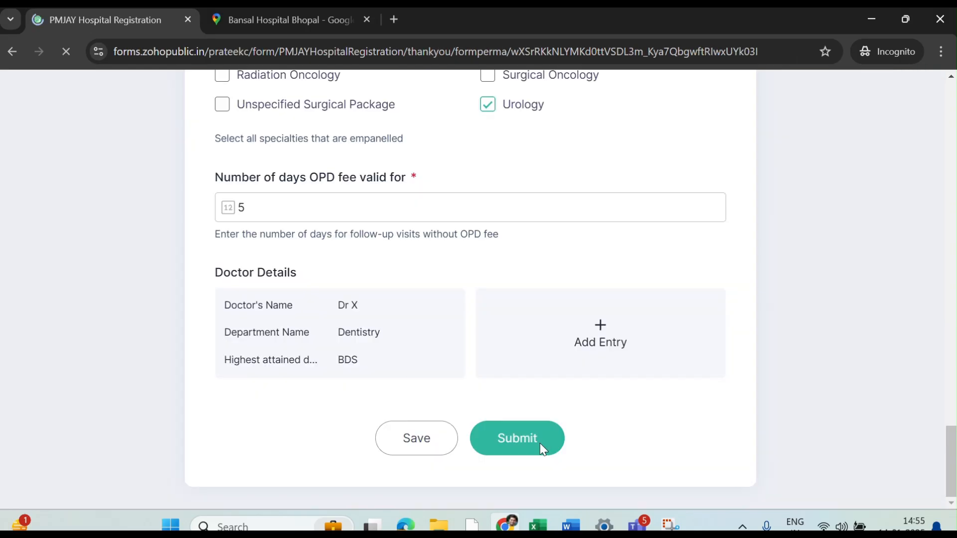